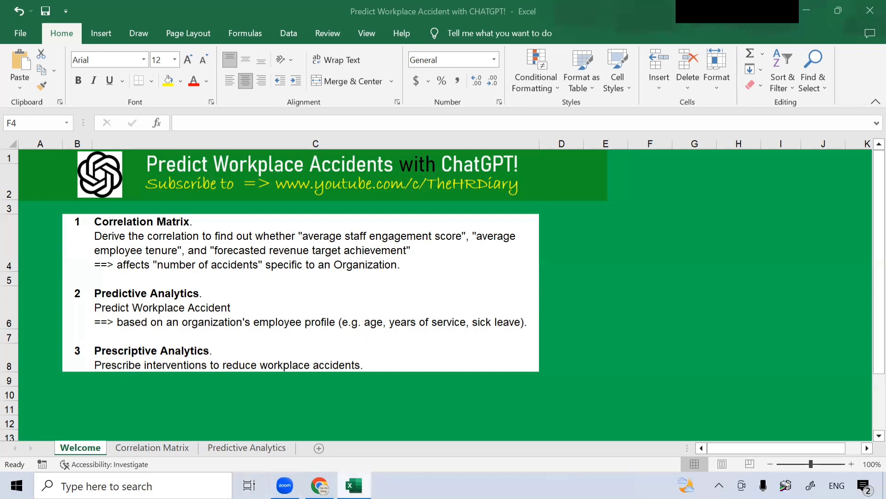
# - Switch to Chrome and view the ChatGPT new chat page
pyautogui.click(320, 485)
pyautogui.click(87, 10)
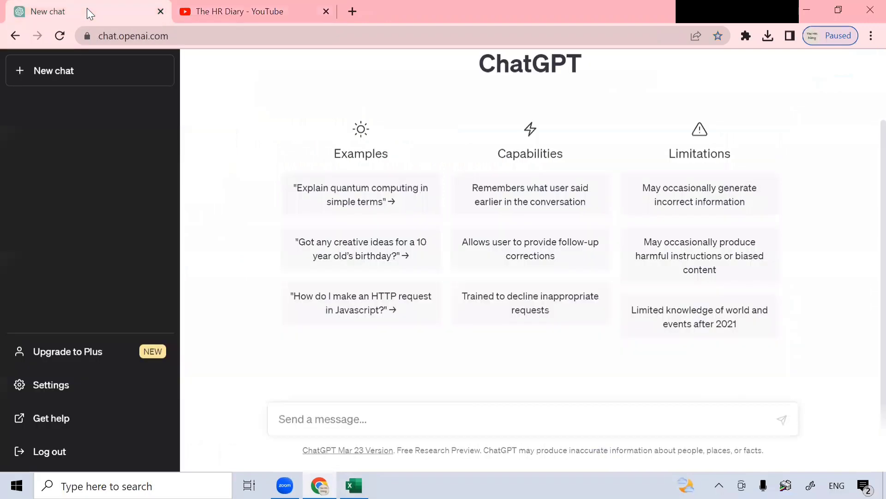
pyautogui.scroll(2, 490, 275)
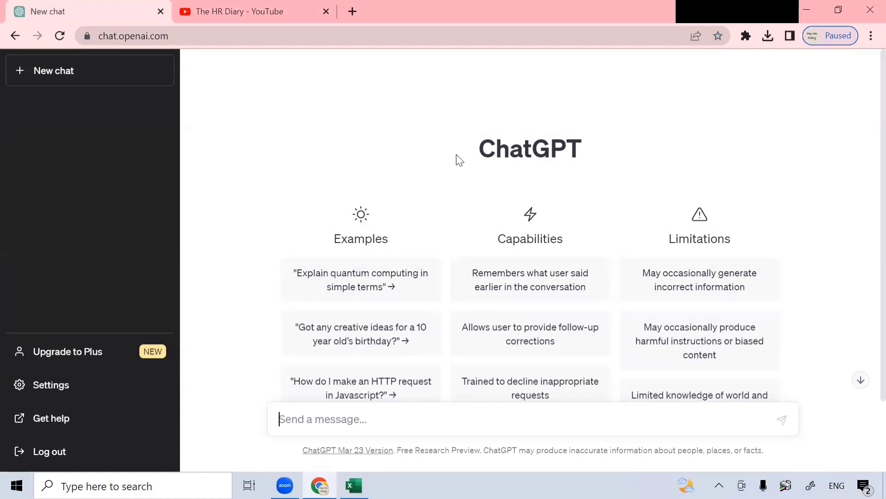
# - View the ChatGPT videos on The HR Diary YouTube channel with the page enlarged to 150%
pyautogui.click(260, 15)
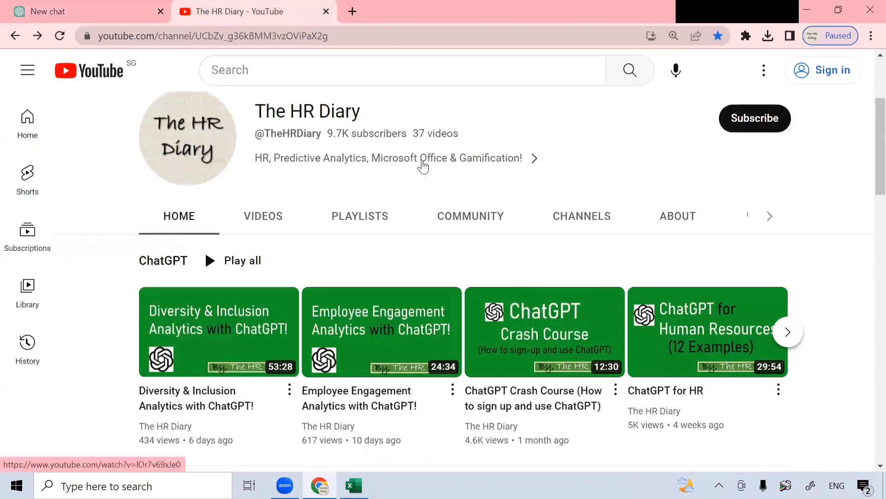
pyautogui.hotkey('ctrl', '+')
pyautogui.hotkey('ctrl', '+')
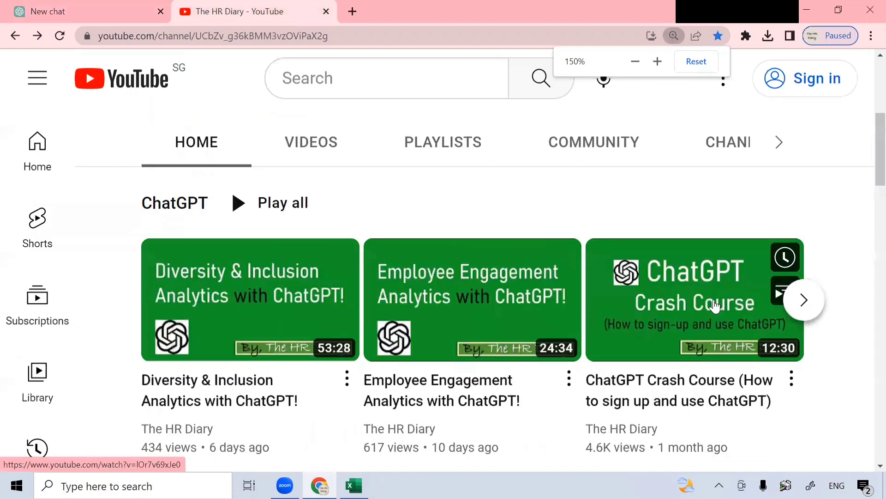
pyautogui.scroll(-1, 704, 284)
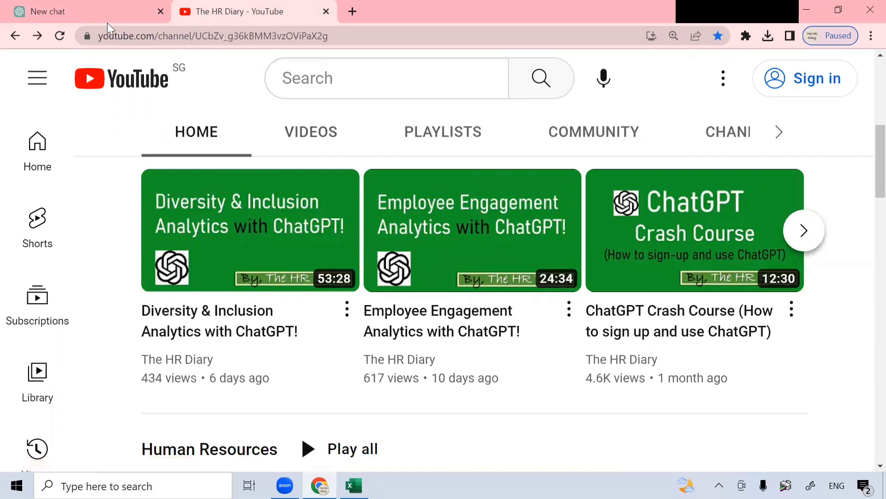
# - Return to the ChatGPT page and look over its examples, capabilities and limitations
pyautogui.click(105, 11)
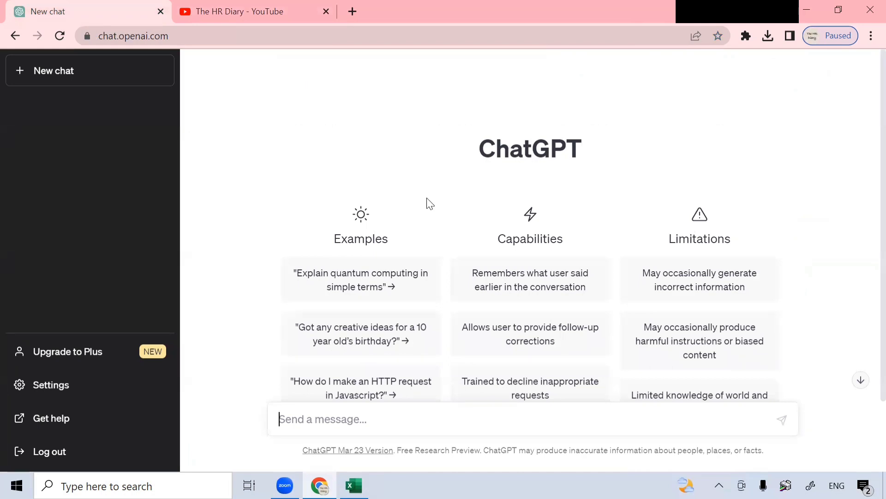
pyautogui.scroll(-2, 429, 203)
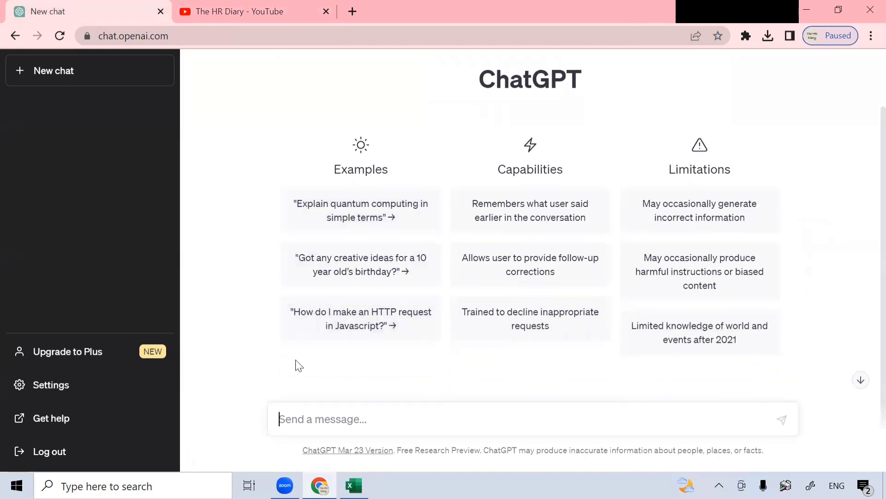
pyautogui.scroll(1, 300, 421)
pyautogui.scroll(-1, 300, 421)
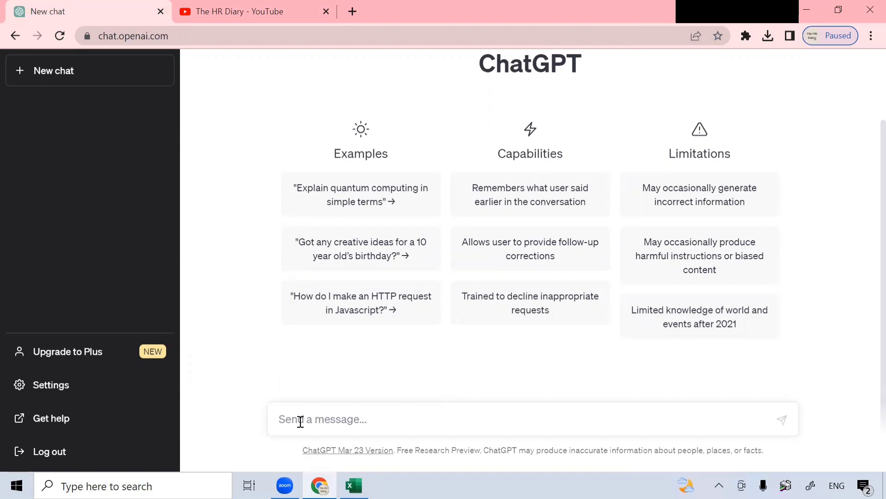
# - Switch to the Excel workbook and review the Correlation Matrix, Predictive Analytics and Prescriptive Analytics topics on the Welcome sheet
pyautogui.hotkey('alt', 'Tab')
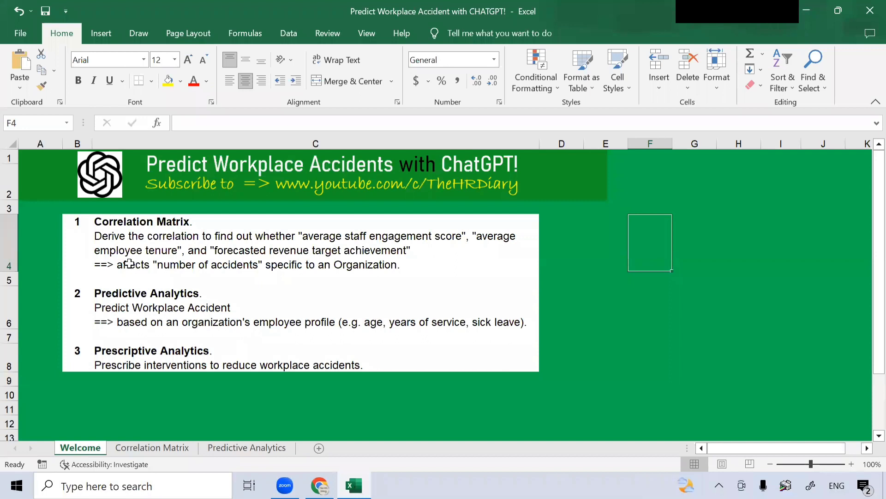
pyautogui.click(115, 218)
pyautogui.click(118, 293)
pyautogui.click(137, 355)
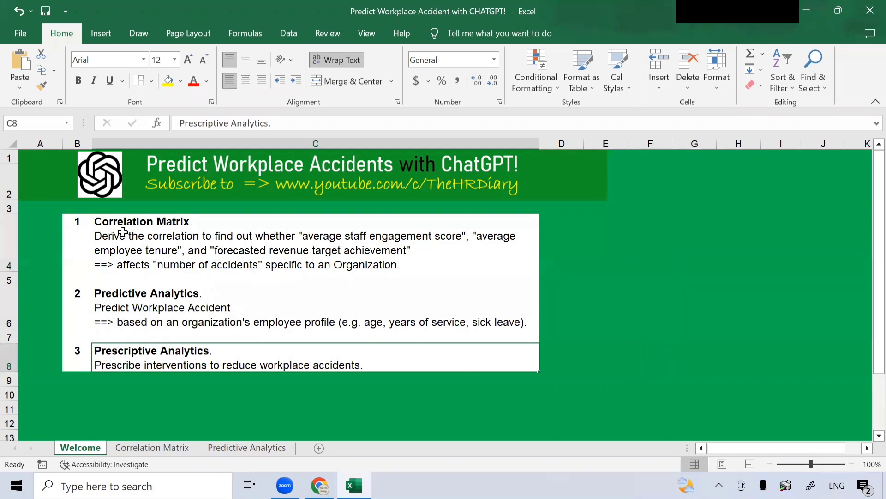
# - Open the Correlation Matrix sheet and review the Year column of the accident data table
pyautogui.click(141, 452)
pyautogui.click(254, 344)
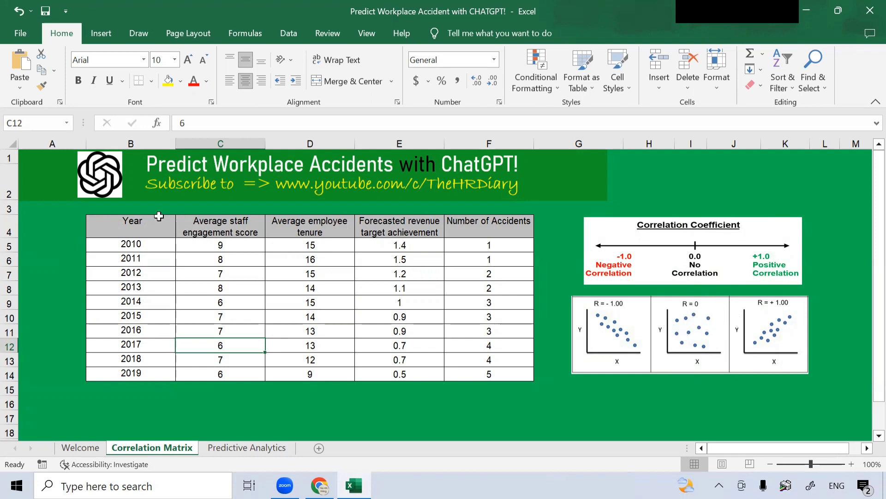
pyautogui.moveTo(151, 220); pyautogui.dragTo(131, 377)
pyautogui.click(266, 330)
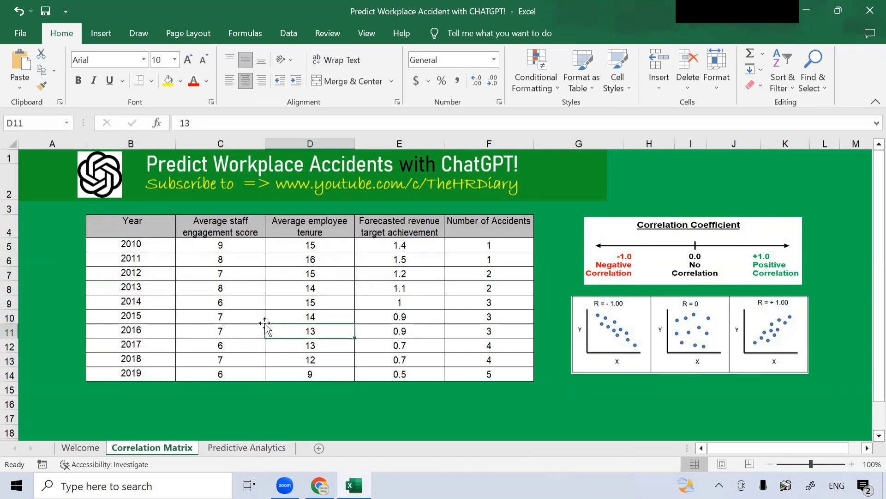
# - Review the headings for engagement score, employee tenure, revenue target achievement and Number of Accidents in row 4
pyautogui.click(244, 229)
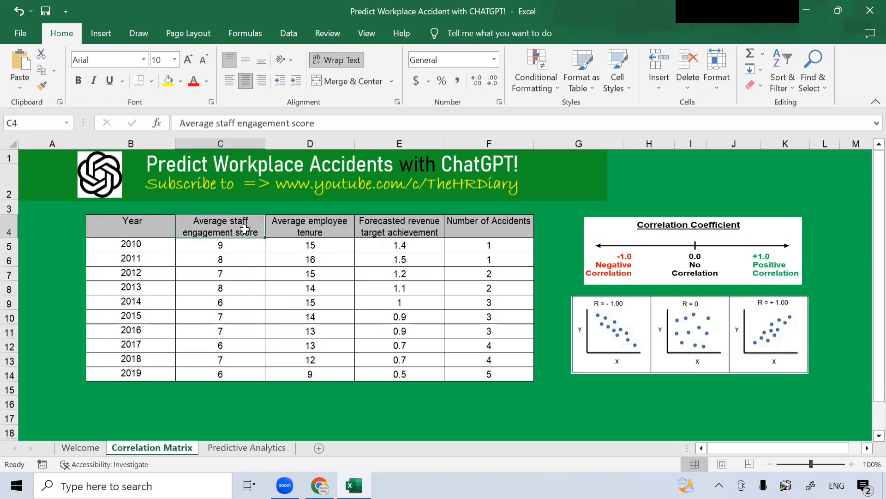
pyautogui.click(339, 231)
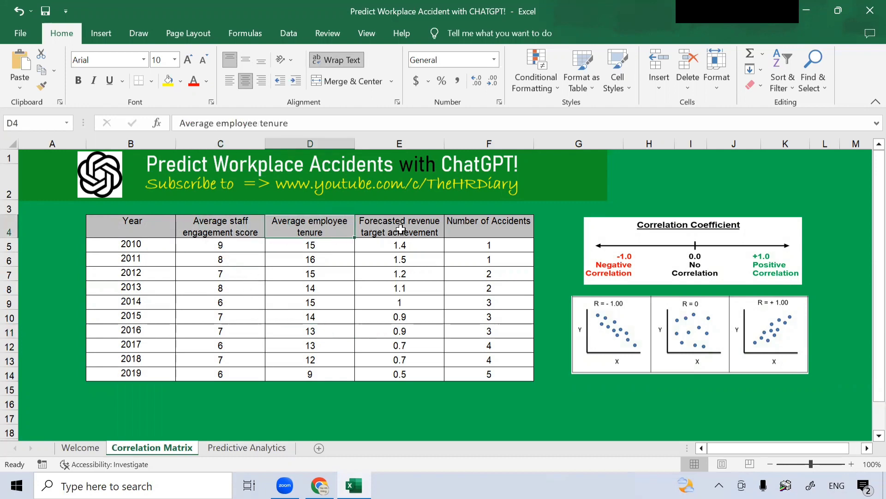
pyautogui.click(442, 228)
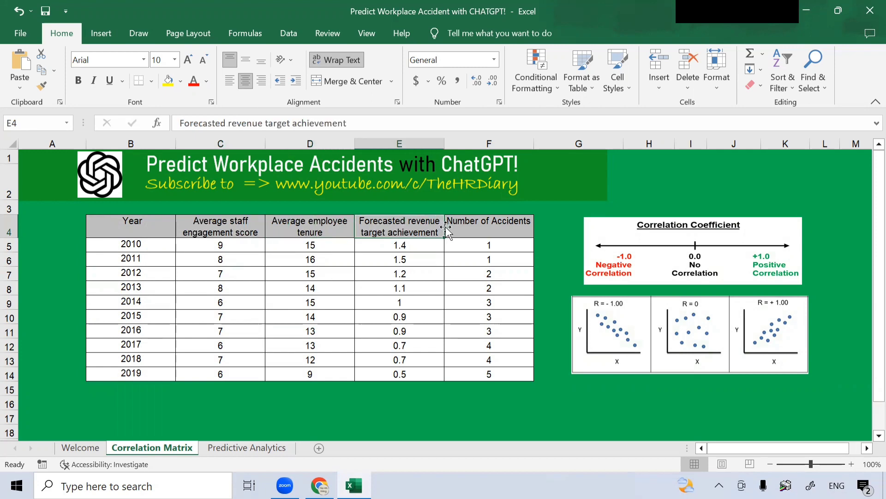
pyautogui.moveTo(222, 237); pyautogui.dragTo(394, 233)
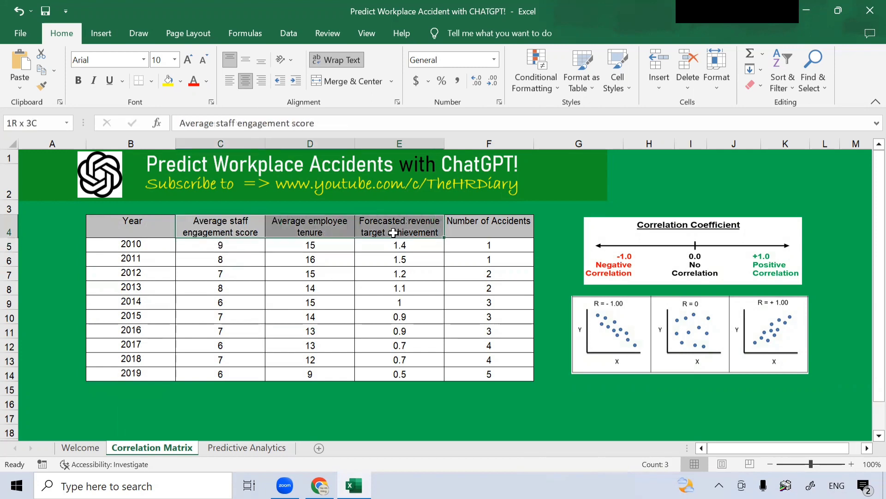
pyautogui.click(490, 223)
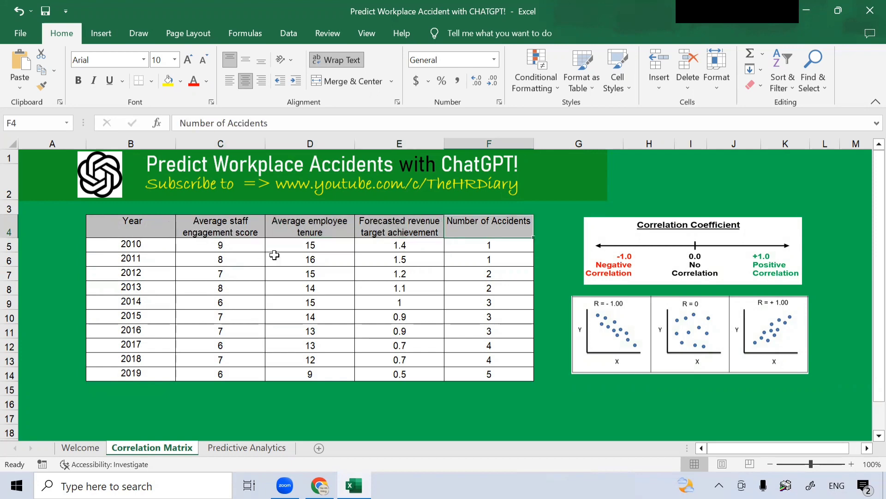
# - Copy the data range C4:F14, from Average staff engagement score through Number of Accidents with headers, leaving out the Year column
pyautogui.click(238, 223)
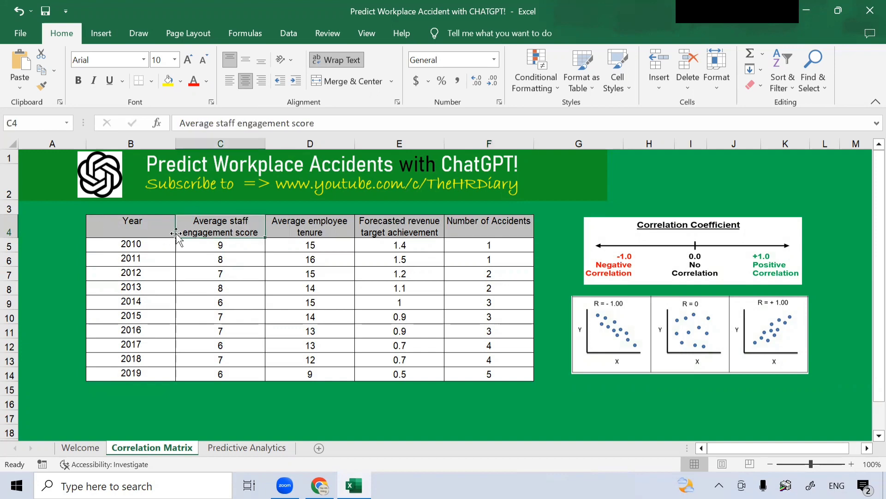
pyautogui.moveTo(255, 234); pyautogui.dragTo(489, 358)
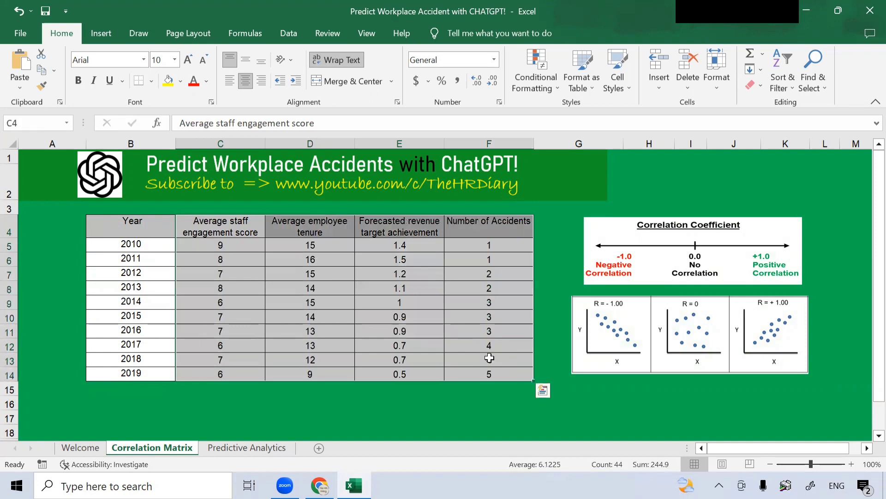
pyautogui.rightClick(423, 302)
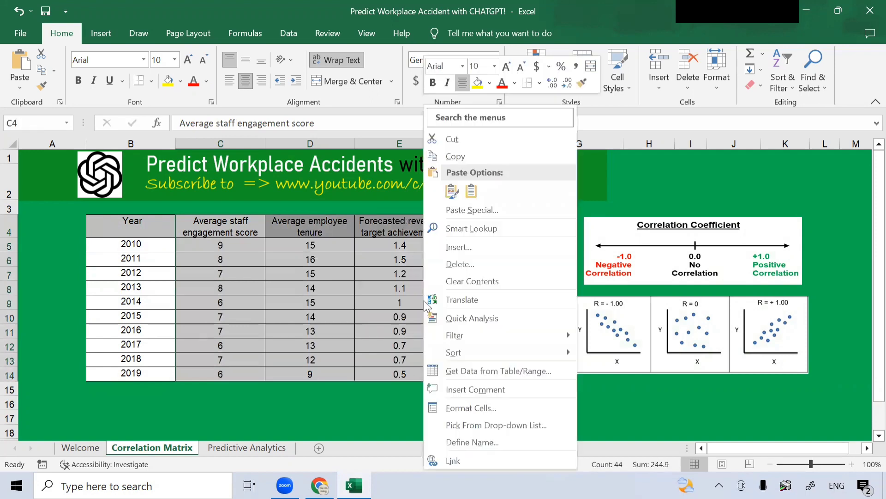
pyautogui.click(461, 155)
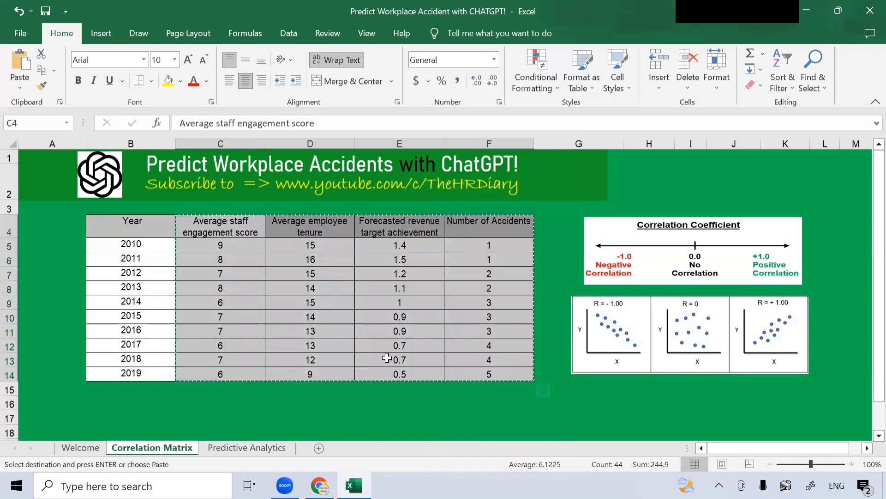
# - Switch to ChatGPT in Chrome, paste the copied dataset as a message and send it
pyautogui.hotkey('alt', 'Tab')
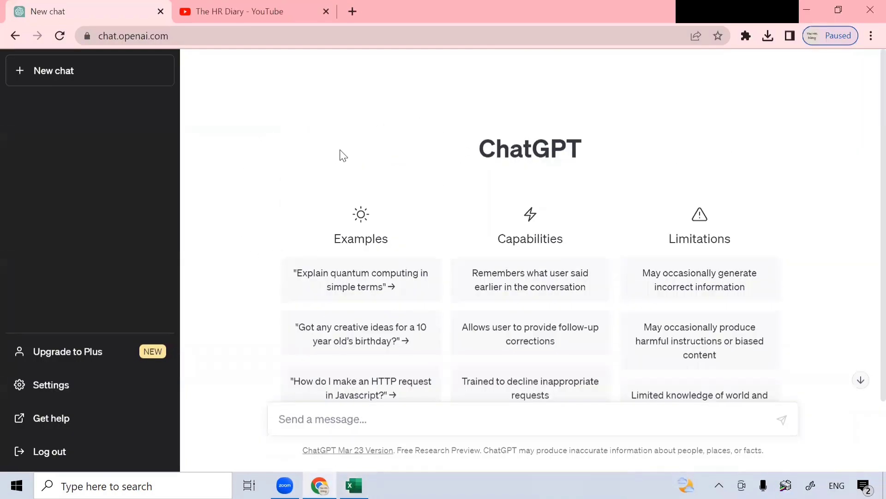
pyautogui.scroll(-2, 493, 180)
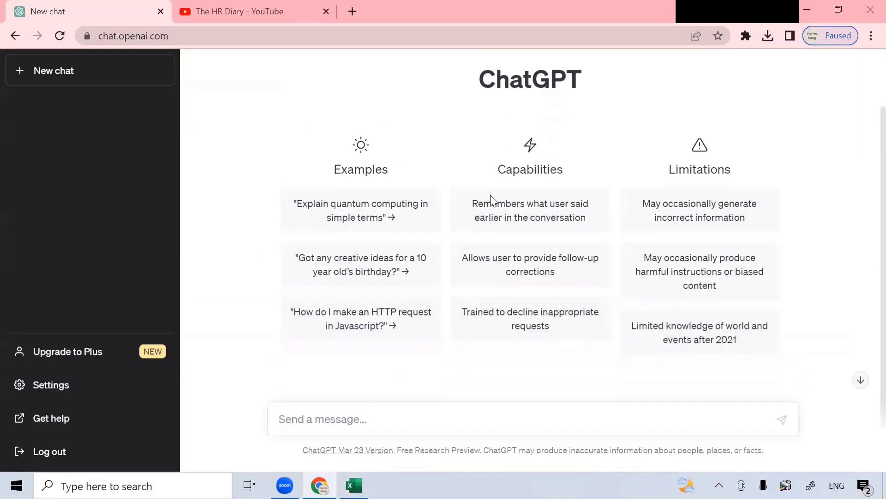
pyautogui.rightClick(292, 421)
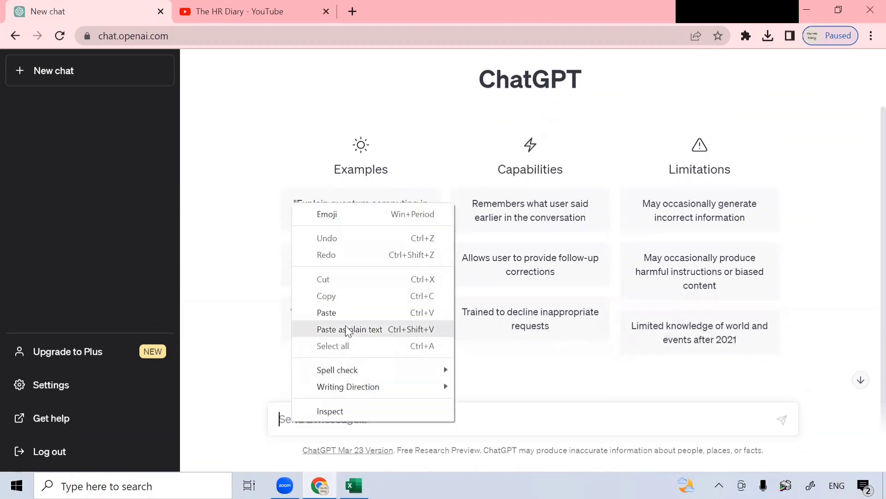
pyautogui.click(345, 313)
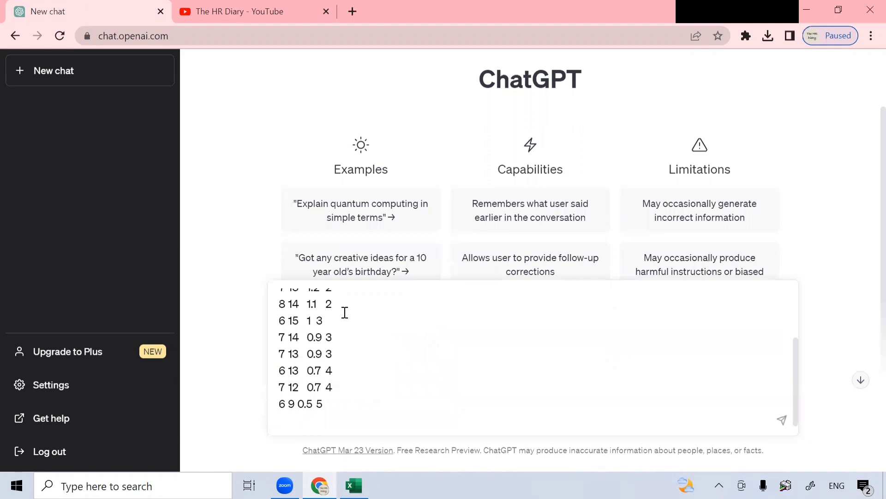
pyautogui.scroll(3, 405, 354)
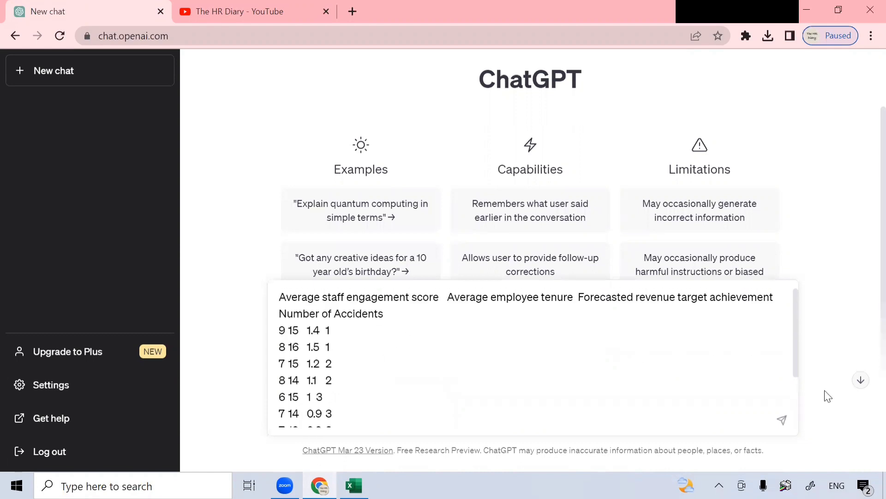
pyautogui.click(782, 420)
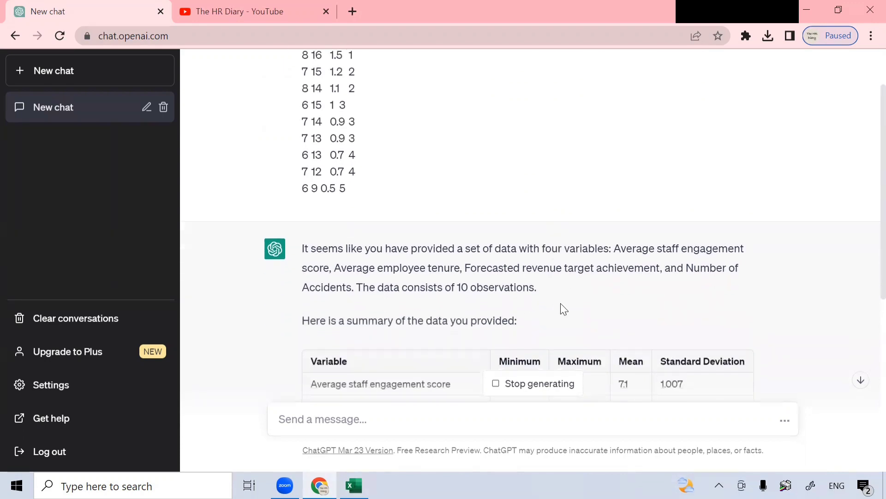
# - Examine ChatGPT's statistical summary of the variables and the pasted dataset above it
pyautogui.scroll(2, 746, 277)
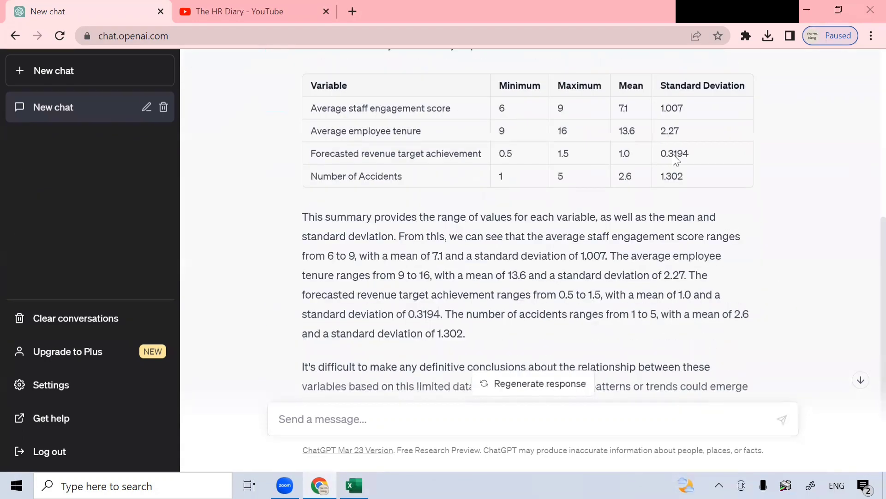
pyautogui.scroll(8, 600, 240)
pyautogui.scroll(2, 605, 240)
pyautogui.scroll(-1, 604, 243)
pyautogui.scroll(1, 596, 238)
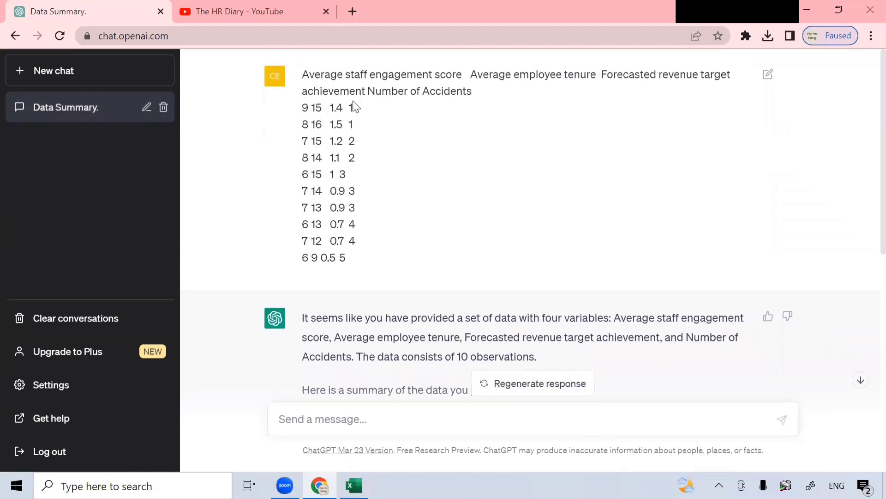
# - Send ChatGPT the prompt "convert the above dataset into a table"
pyautogui.click(282, 424)
pyautogui.write('conv')
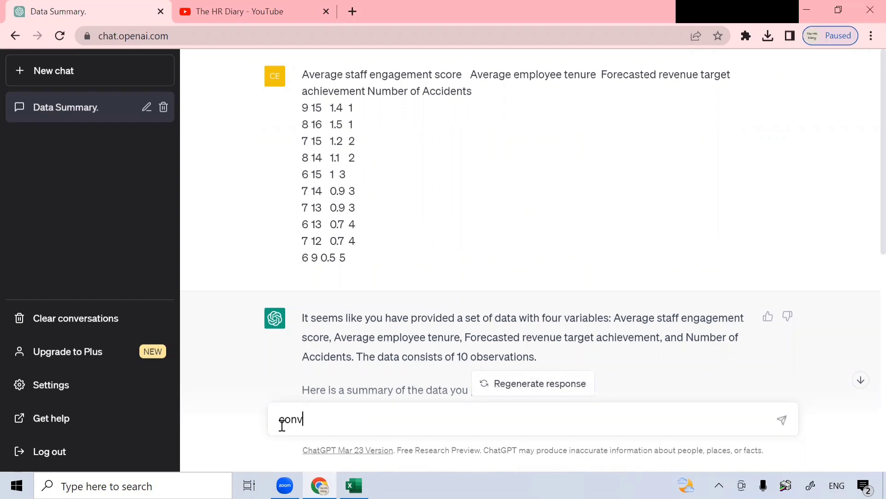
pyautogui.write('ert the above dataset into a')
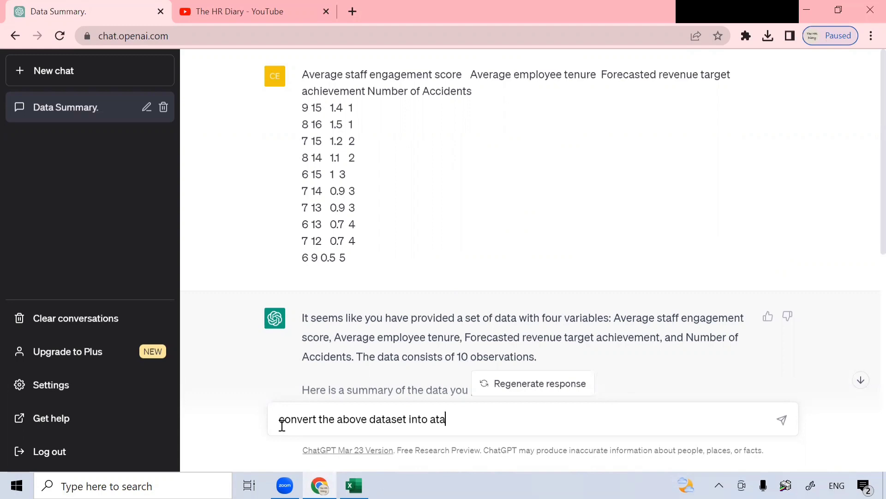
pyautogui.write(' table')
pyautogui.click(782, 421)
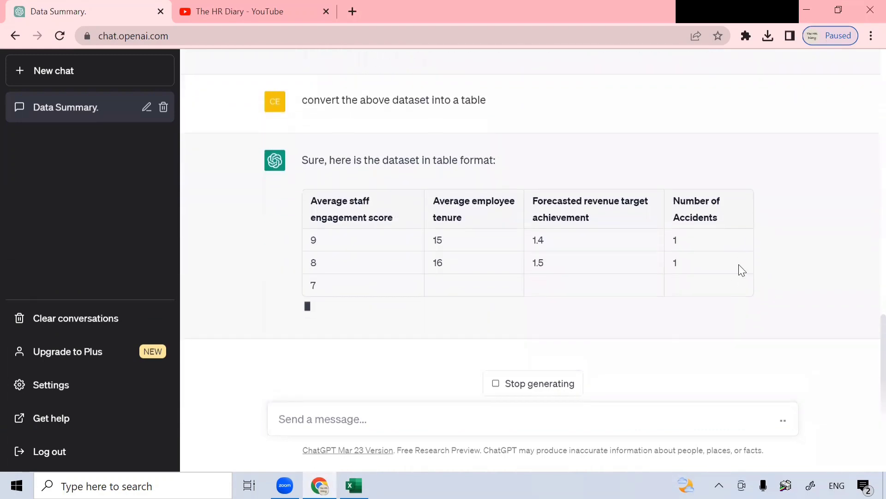
# - Compare the table ChatGPT generates with the originally pasted dataset
pyautogui.scroll(15, 651, 286)
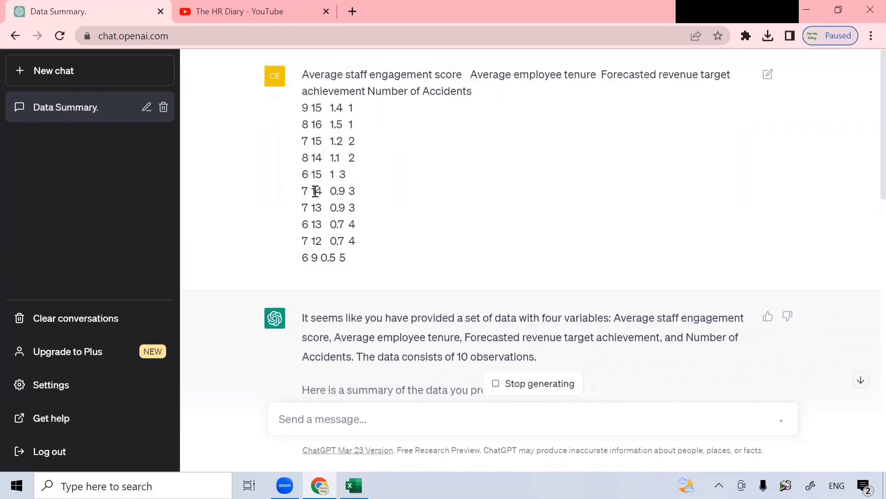
pyautogui.scroll(-15, 618, 210)
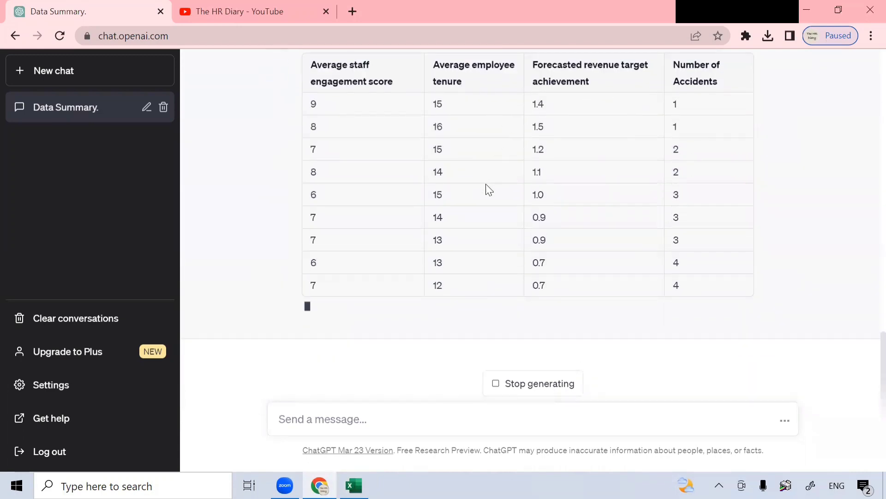
pyautogui.scroll(3, 762, 156)
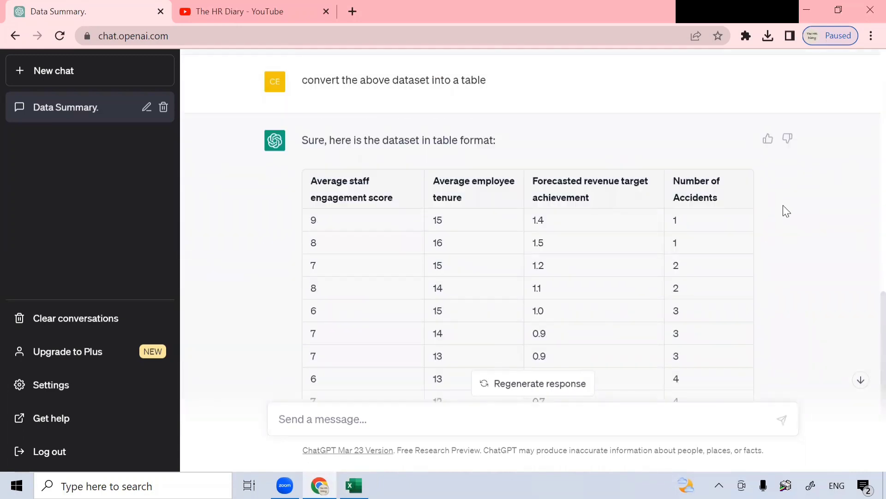
# - Zoom out on ChatGPT's dataset table and compare it with the source data in Excel's Correlation Matrix sheet
pyautogui.hotkey('ctrl', '-')
pyautogui.hotkey('ctrl', '-')
pyautogui.hotkey('ctrl', '+')
pyautogui.scroll(-2, 783, 205)
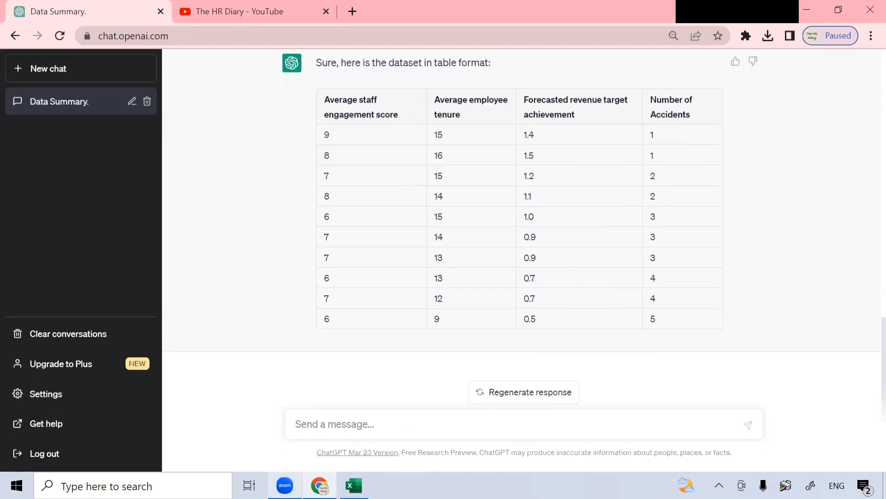
pyautogui.click(354, 485)
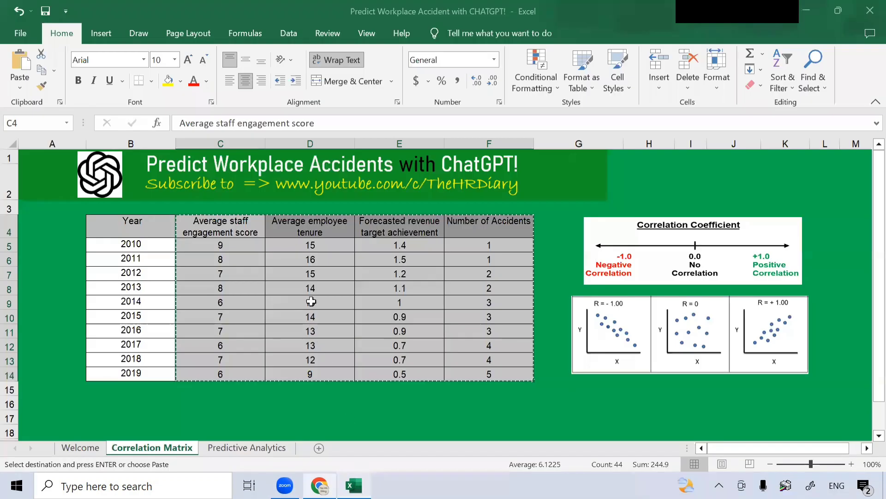
pyautogui.click(310, 302)
pyautogui.click(320, 484)
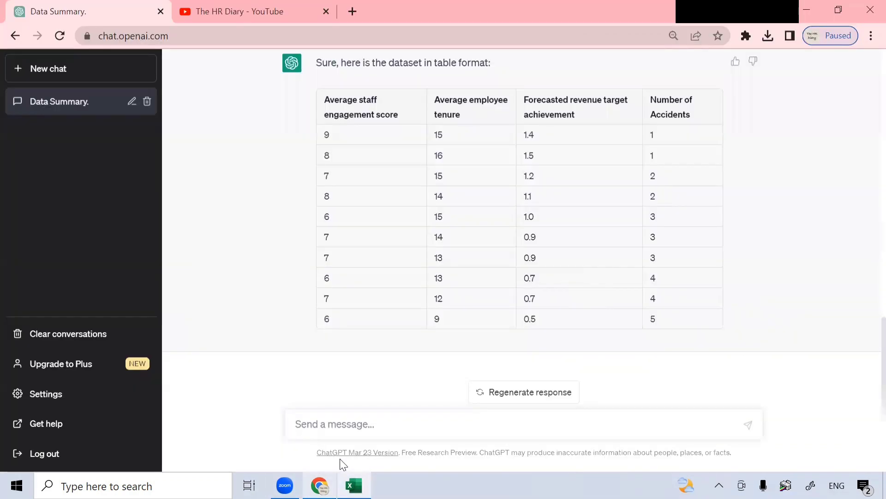
# - Send ChatGPT the prompt "create a "correlation" matrix on the above data"
pyautogui.click(324, 423)
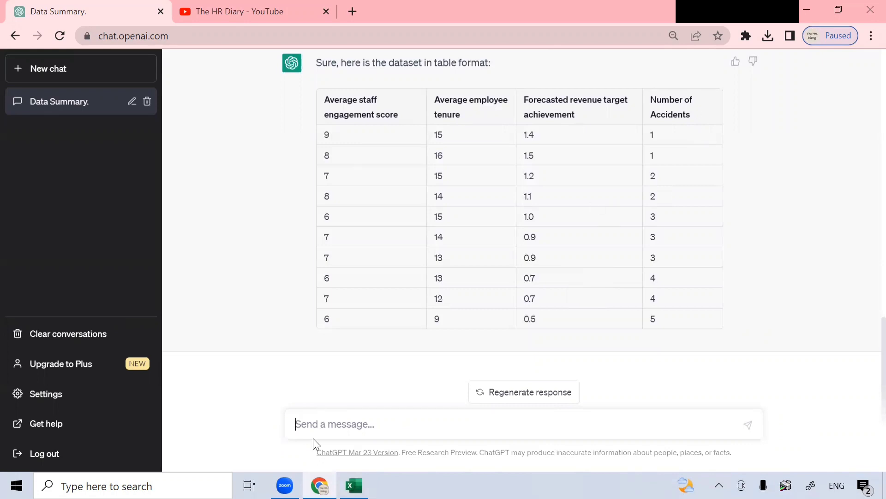
pyautogui.write('create a')
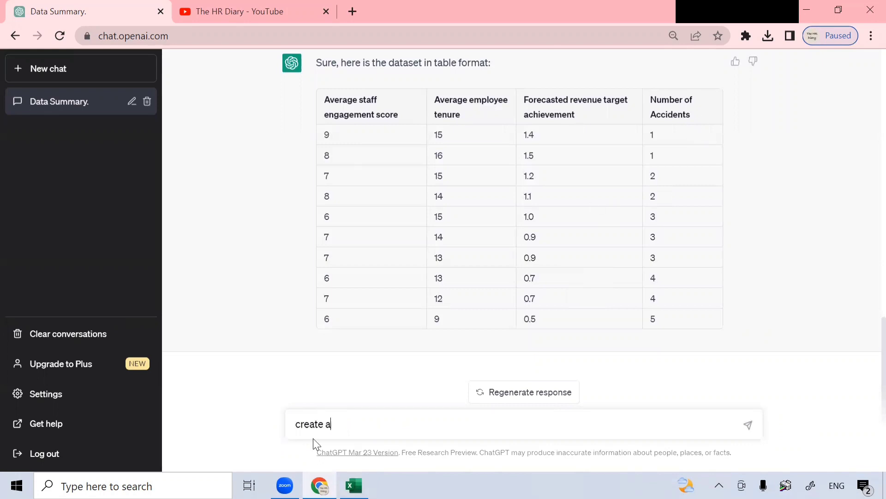
pyautogui.write(' "correa')
pyautogui.press('BackSpace')
pyautogui.write('lation" matri')
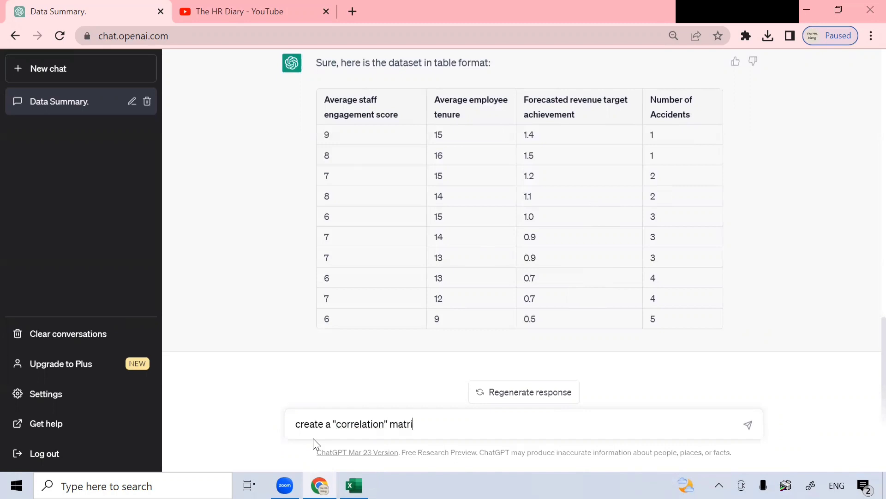
pyautogui.write('x on the above data')
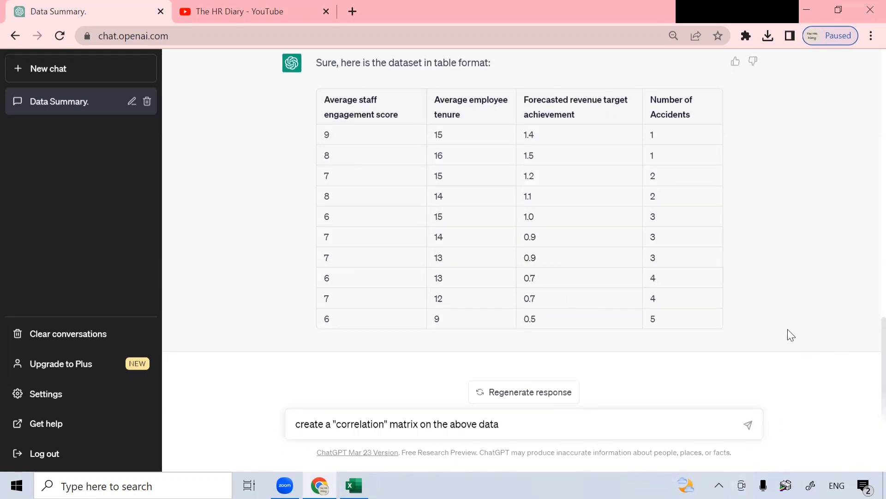
pyautogui.click(747, 425)
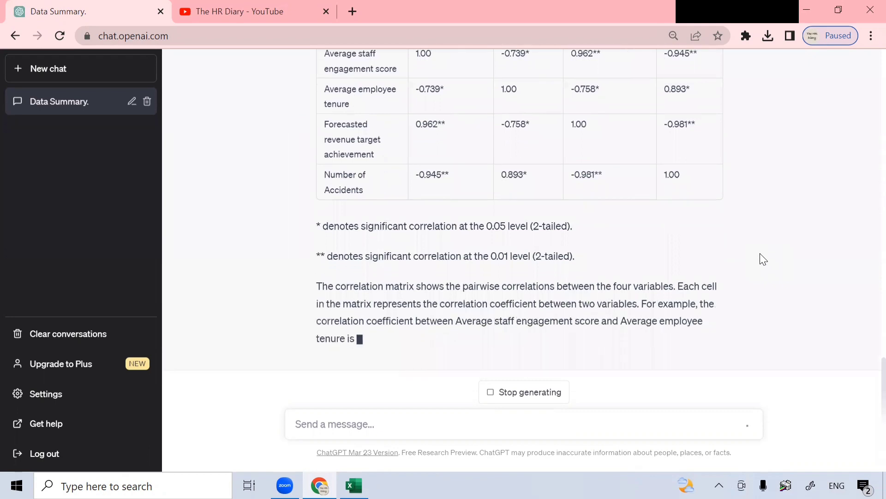
# - Examine the generated correlation matrix, its significance notes and the explanation below it
pyautogui.scroll(4, 761, 255)
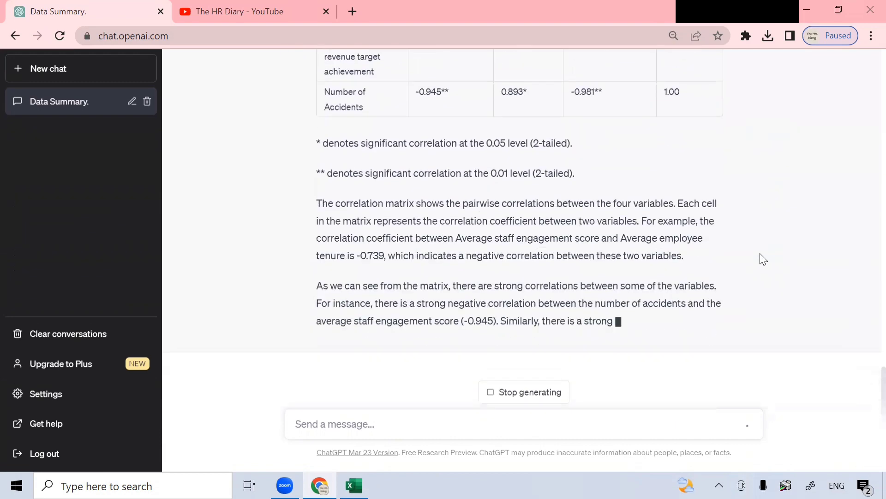
pyautogui.scroll(4, 763, 259)
pyautogui.scroll(2, 763, 259)
pyautogui.moveTo(682, 145)
pyautogui.mouseDown()
pyautogui.moveTo(691, 249)
pyautogui.moveTo(682, 147)
pyautogui.mouseUp()
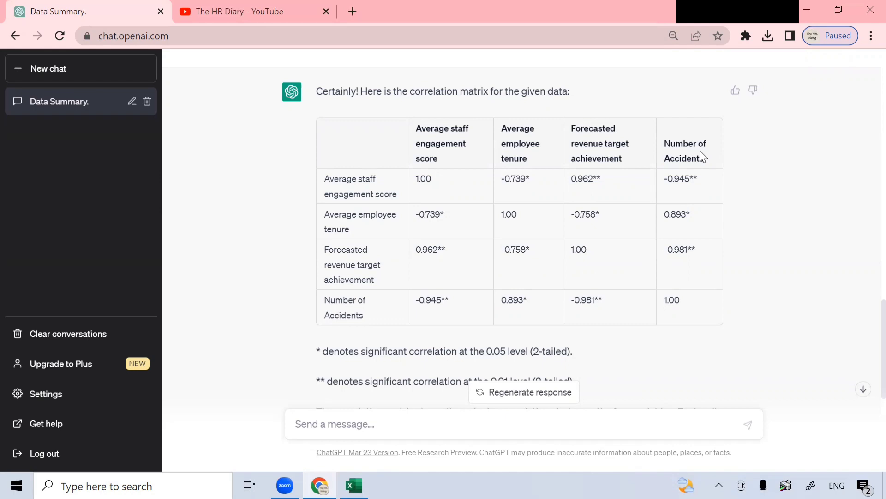
pyautogui.scroll(-3, 763, 193)
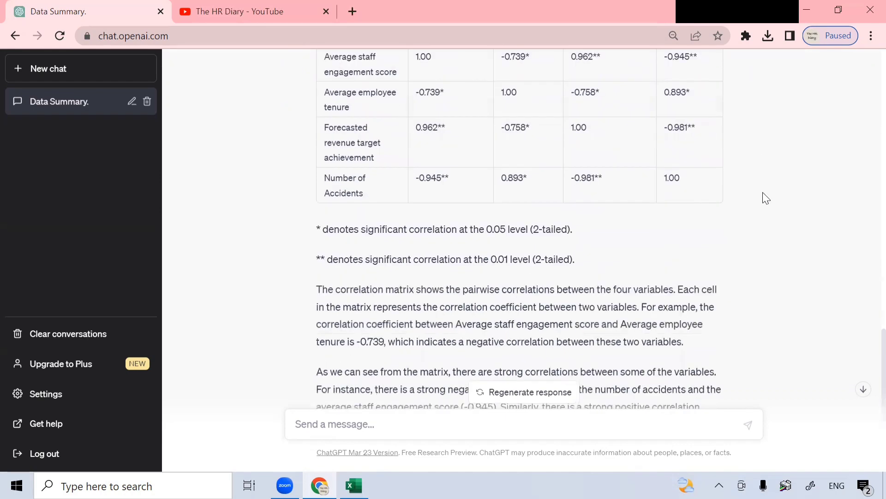
pyautogui.scroll(-1, 763, 192)
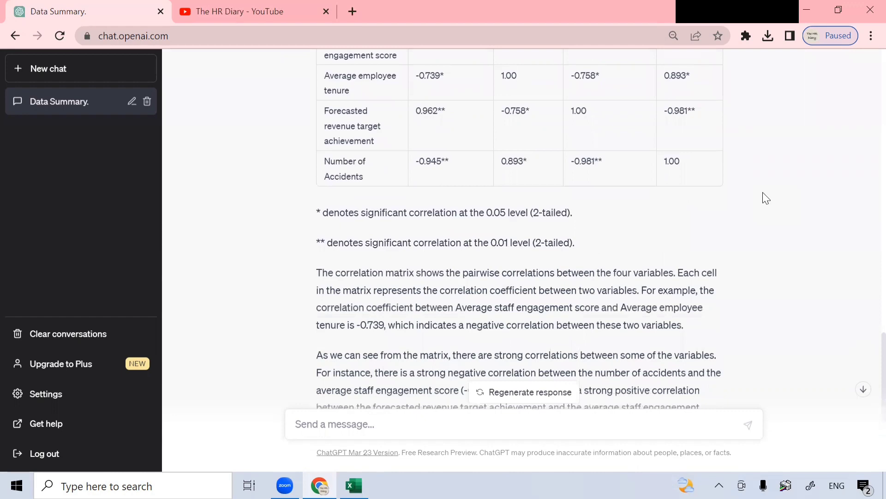
pyautogui.scroll(-2, 763, 192)
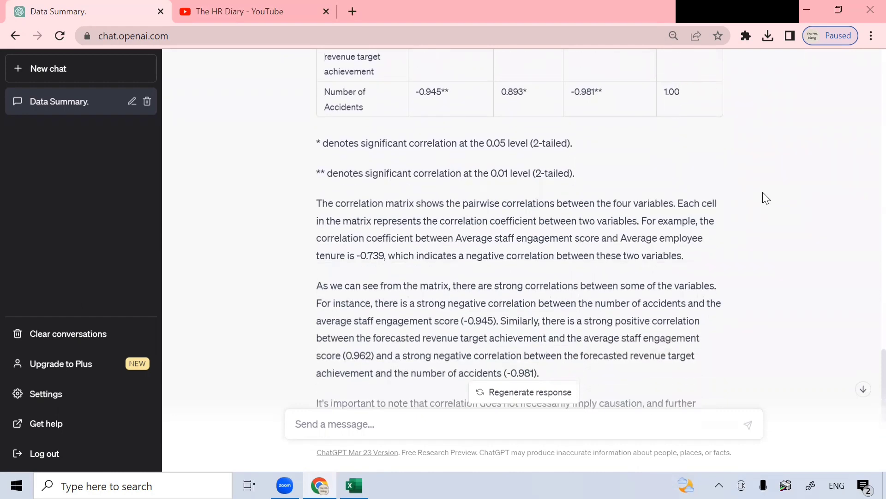
pyautogui.scroll(5, 763, 192)
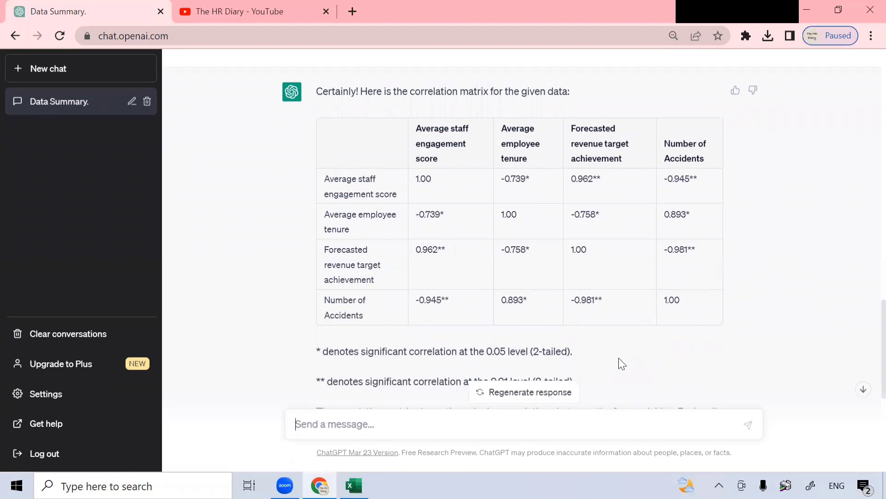
# - Send ChatGPT the prompt "explain the "correlation" matrix results"
pyautogui.write('explain ')
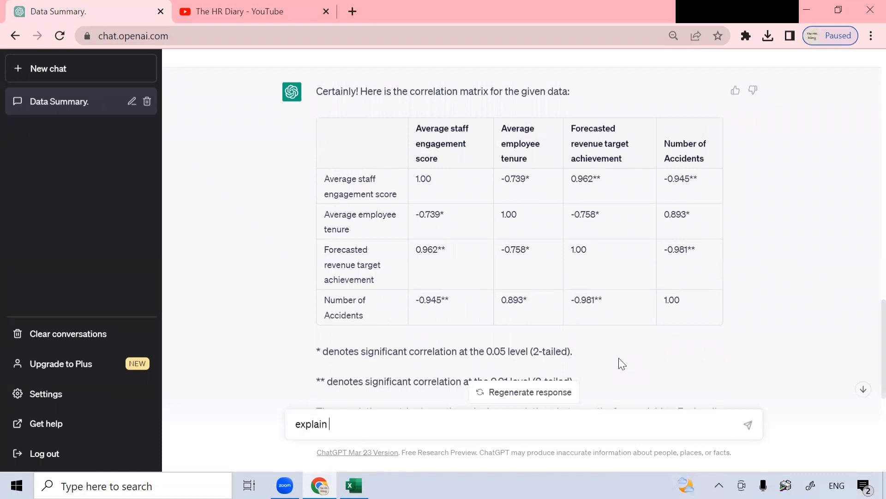
pyautogui.write('the "correlation" matr')
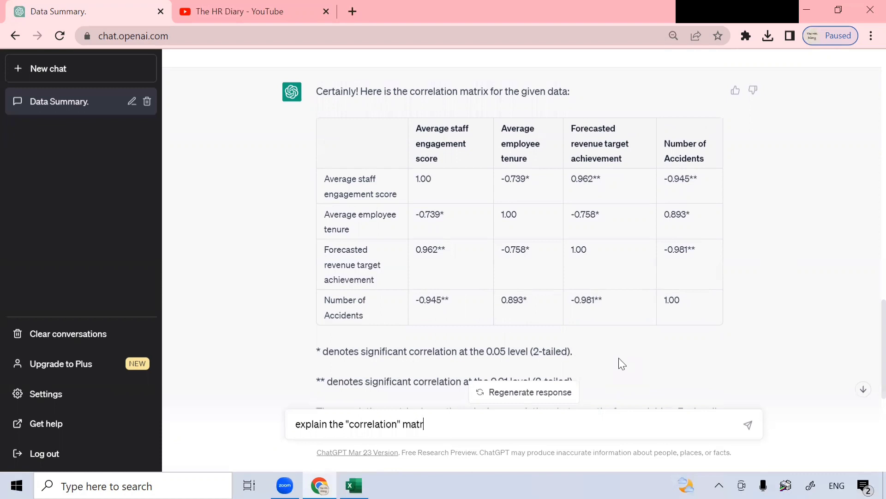
pyautogui.write('ix results')
pyautogui.click(749, 425)
# - Read ChatGPT's explanation of the correlation results and check its key findings against the matrix above
pyautogui.scroll(-3, 763, 297)
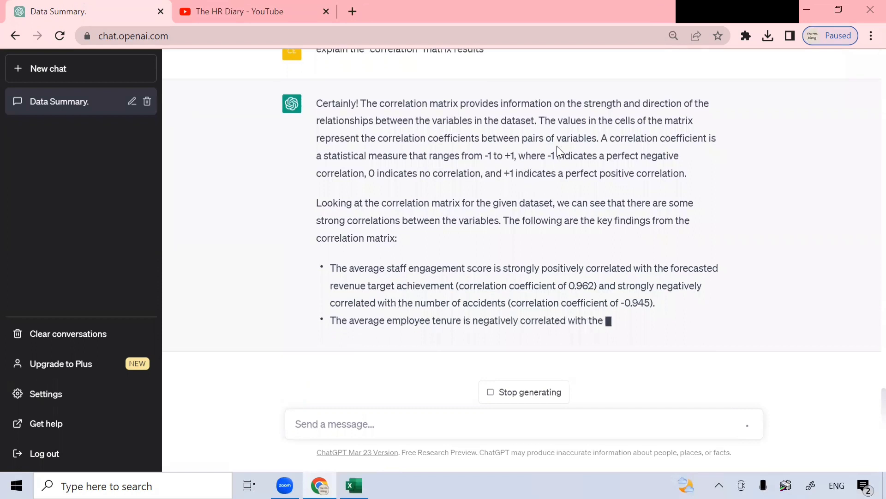
pyautogui.moveTo(554, 143); pyautogui.dragTo(566, 103)
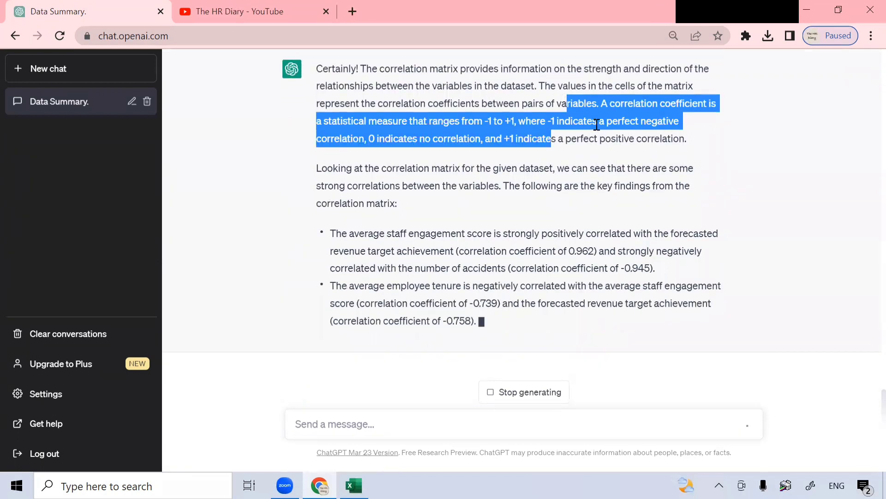
pyautogui.click(448, 138)
pyautogui.moveTo(368, 143); pyautogui.dragTo(488, 102)
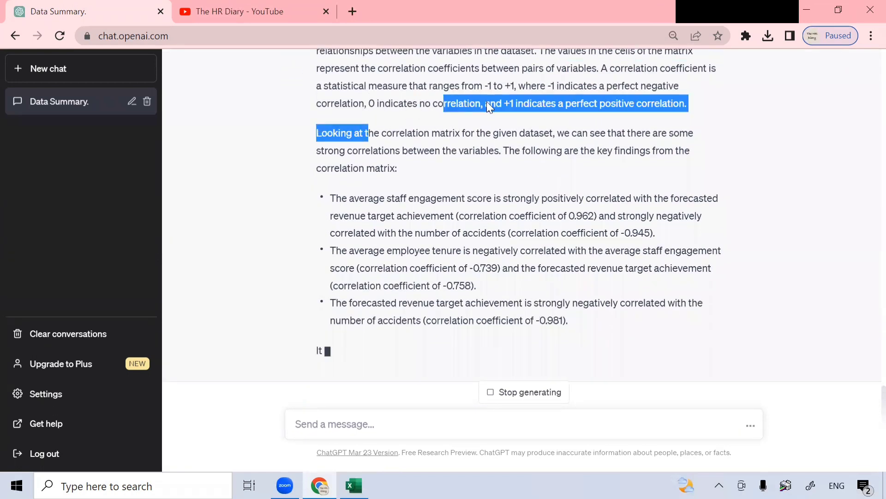
pyautogui.click(489, 102)
pyautogui.scroll(3, 540, 229)
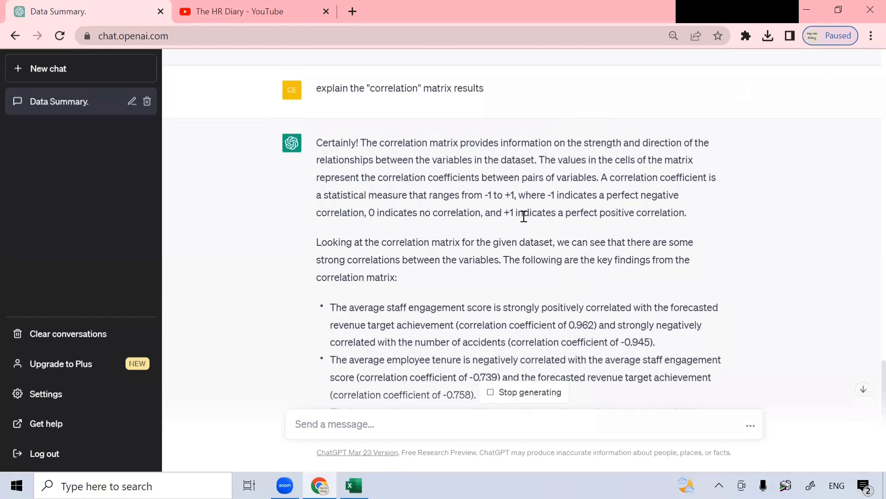
pyautogui.scroll(-4, 732, 218)
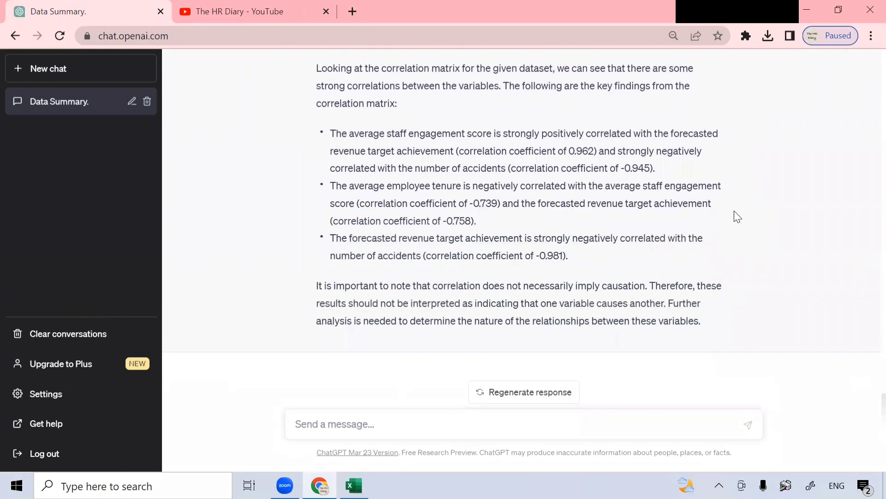
pyautogui.scroll(2, 736, 214)
pyautogui.moveTo(337, 205); pyautogui.dragTo(586, 309)
pyautogui.click(772, 311)
pyautogui.scroll(8, 772, 310)
pyautogui.scroll(7, 775, 308)
pyautogui.scroll(-10, 777, 306)
pyautogui.scroll(-5, 776, 302)
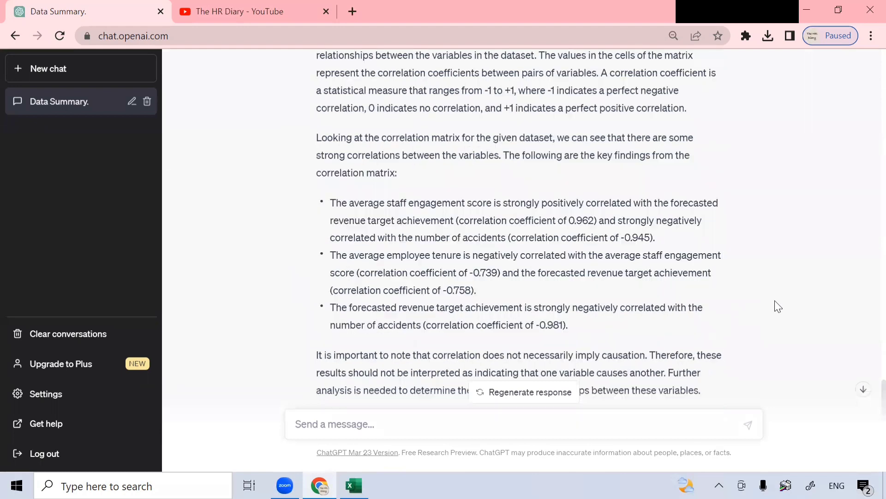
pyautogui.scroll(15, 778, 300)
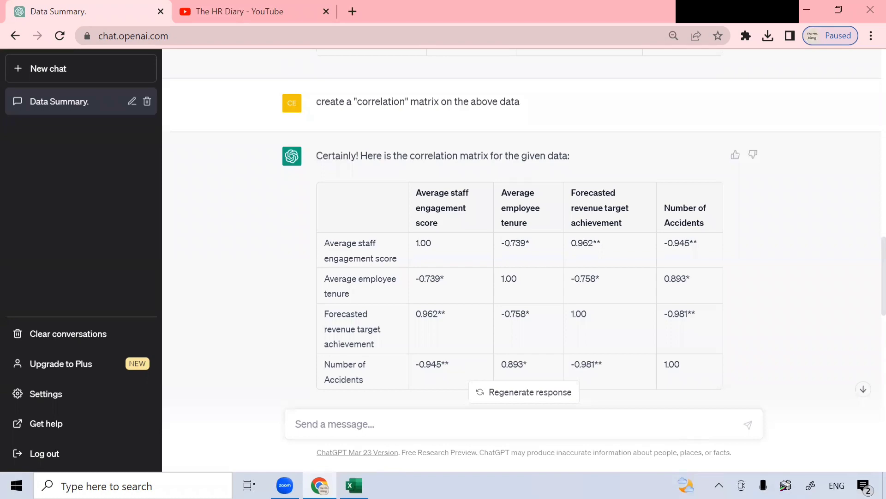
# - Switch to Excel, review the analysis outline on the Welcome sheet and open the Predictive Analytics sheet
pyautogui.hotkey('alt', 'Tab')
pyautogui.click(81, 447)
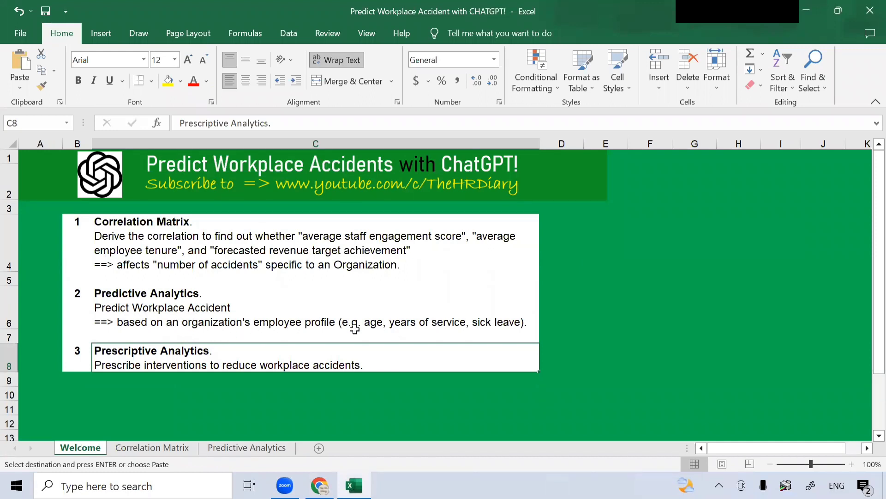
pyautogui.click(263, 451)
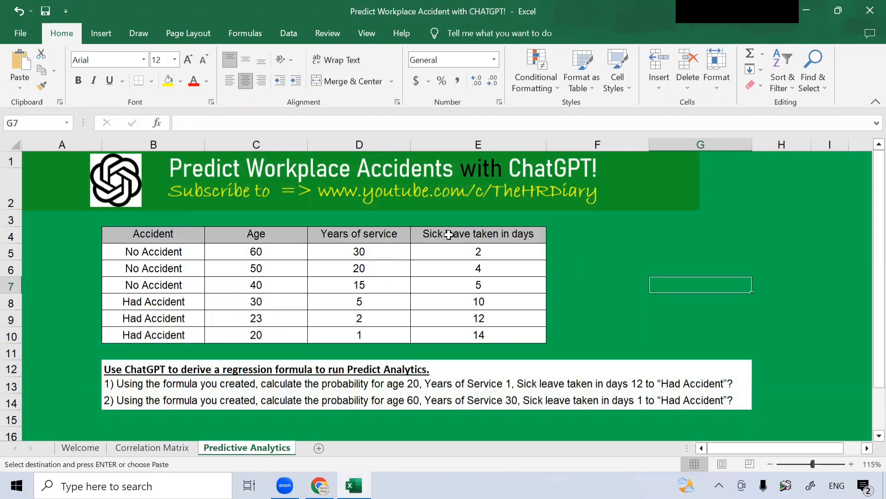
# - Examine the accident, age, years of service and sick leave columns and the No Accident and Had Accident rows
pyautogui.click(169, 236)
pyautogui.moveTo(169, 236); pyautogui.dragTo(157, 324)
pyautogui.click(253, 233)
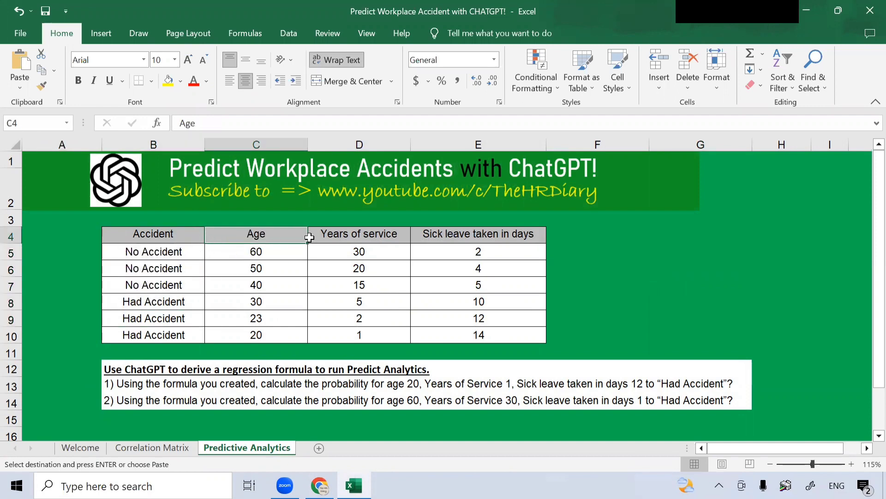
pyautogui.moveTo(274, 235); pyautogui.dragTo(271, 333)
pyautogui.moveTo(370, 233); pyautogui.dragTo(388, 321)
pyautogui.moveTo(478, 233); pyautogui.dragTo(465, 347)
pyautogui.click(601, 312)
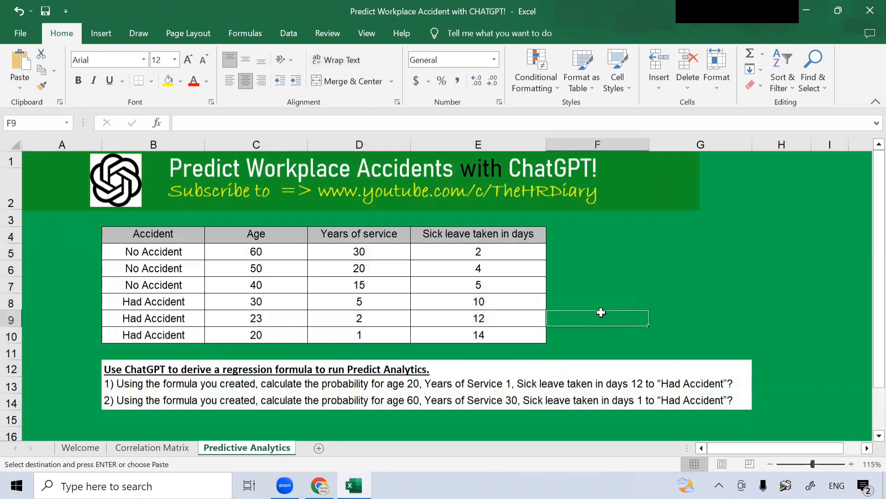
pyautogui.click(154, 250)
pyautogui.click(158, 301)
pyautogui.click(176, 335)
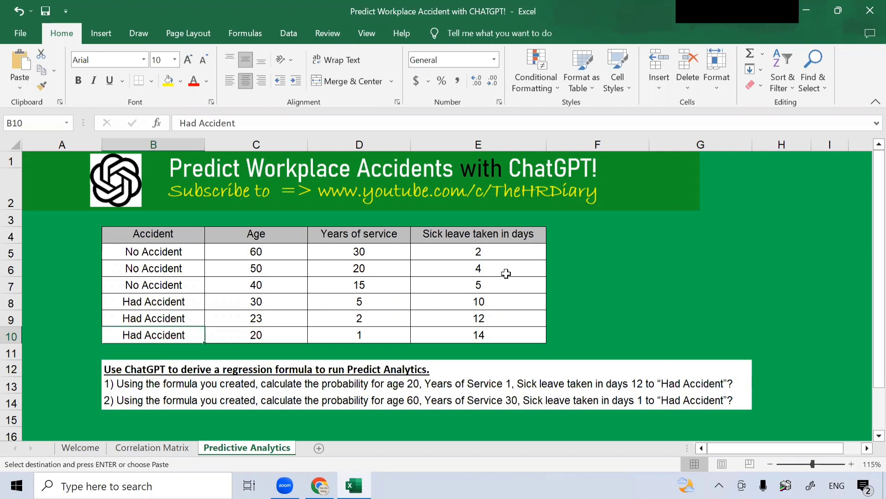
pyautogui.click(598, 253)
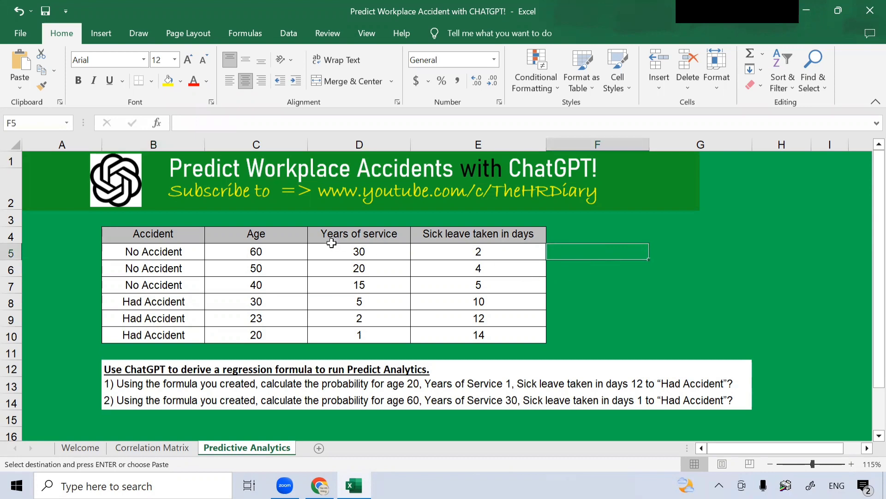
# - Copy the accident table in B4:E10, including its headers
pyautogui.moveTo(172, 234); pyautogui.dragTo(441, 330)
pyautogui.rightClick(360, 294)
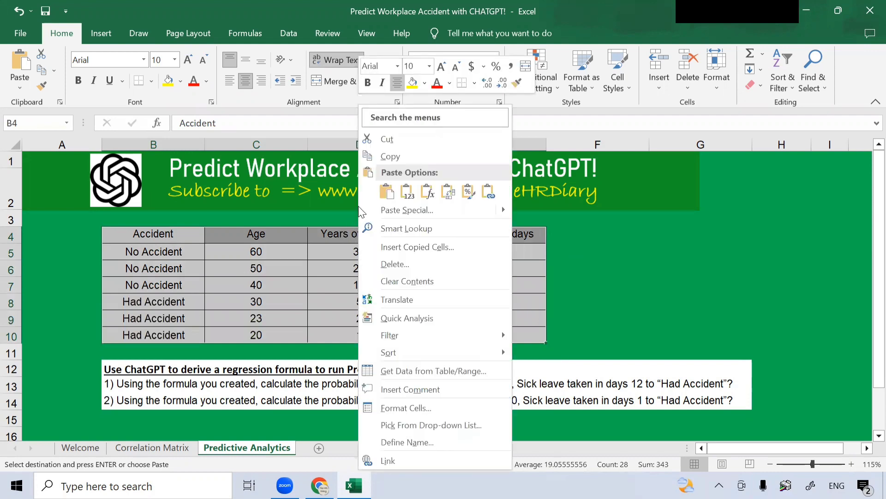
pyautogui.click(393, 157)
# - Switch to ChatGPT in Chrome and clear all conversations, confirming the deletion
pyautogui.hotkey('alt', 'Tab')
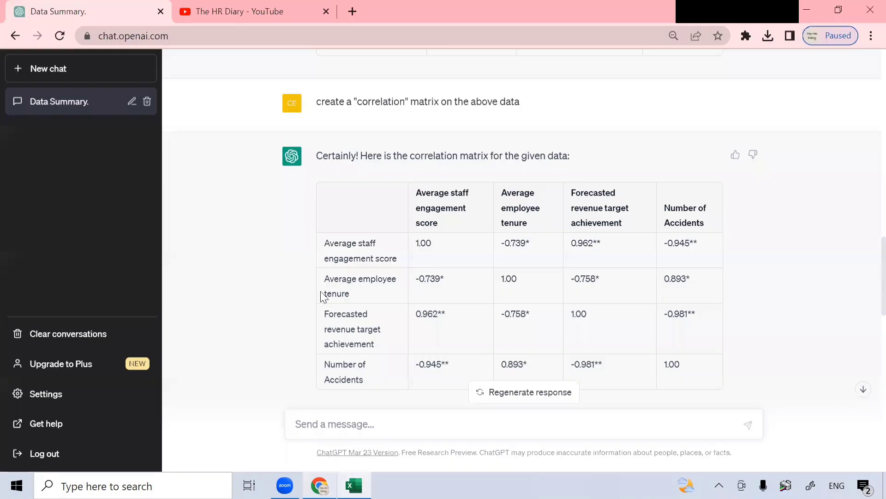
pyautogui.click(63, 337)
pyautogui.click(69, 334)
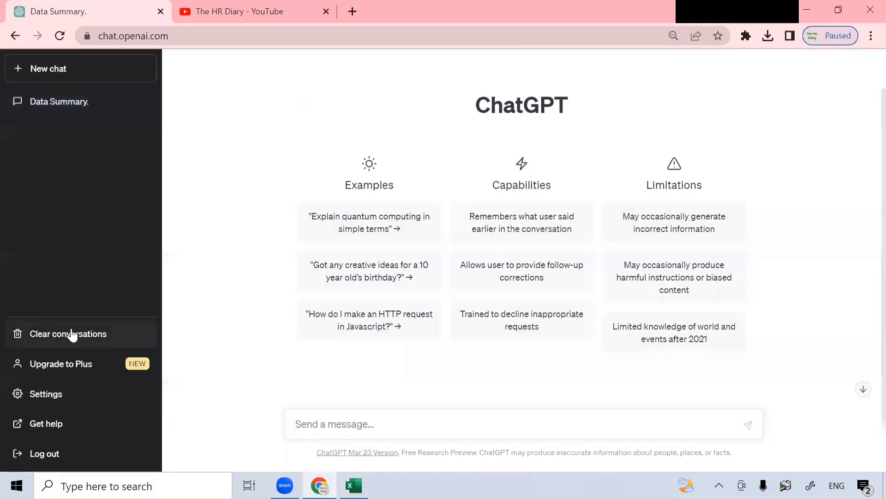
# - Paste the copied accident dataset into the empty chat as a message and send it
pyautogui.rightClick(312, 425)
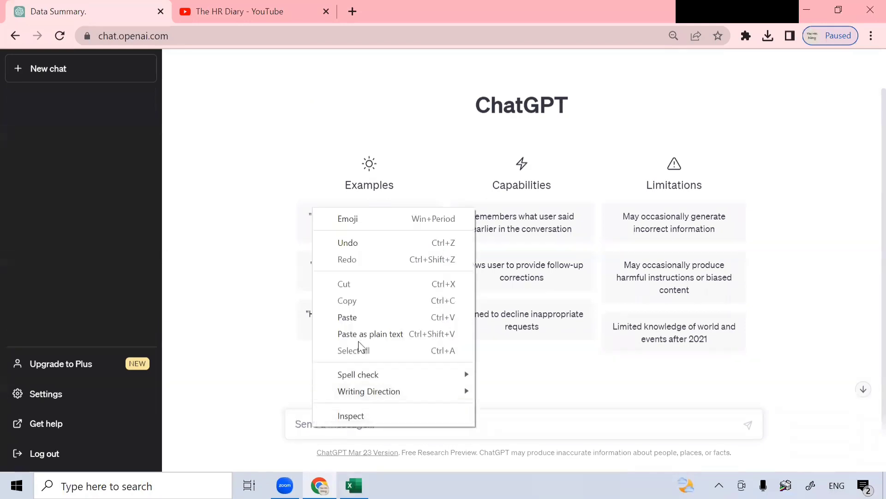
pyautogui.click(358, 314)
pyautogui.click(748, 425)
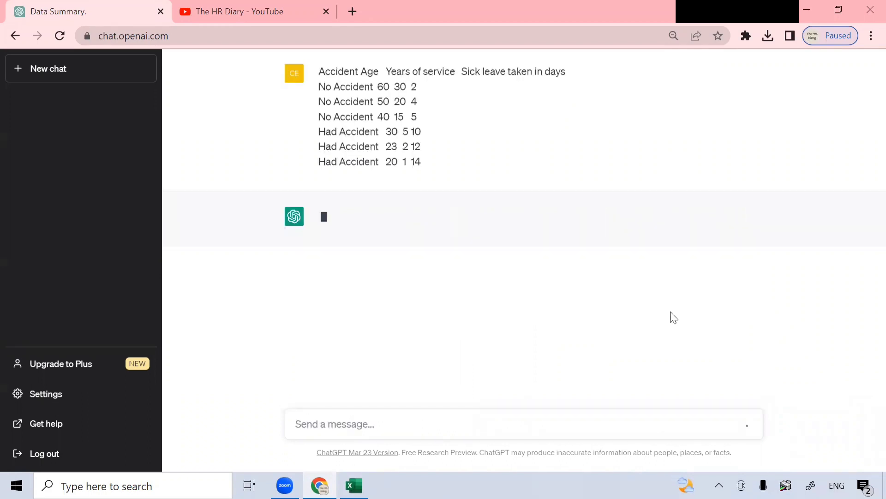
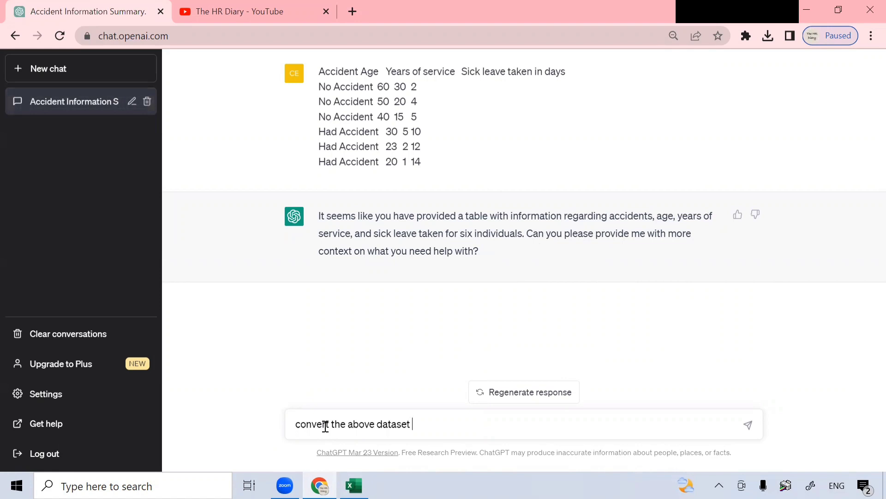
# - Continue the prompt by asking for the dataset as a table, with the "Accident" column as dependent variable and the remaining columns as independent variables
pyautogui.write('into a table. "Accident" colum')
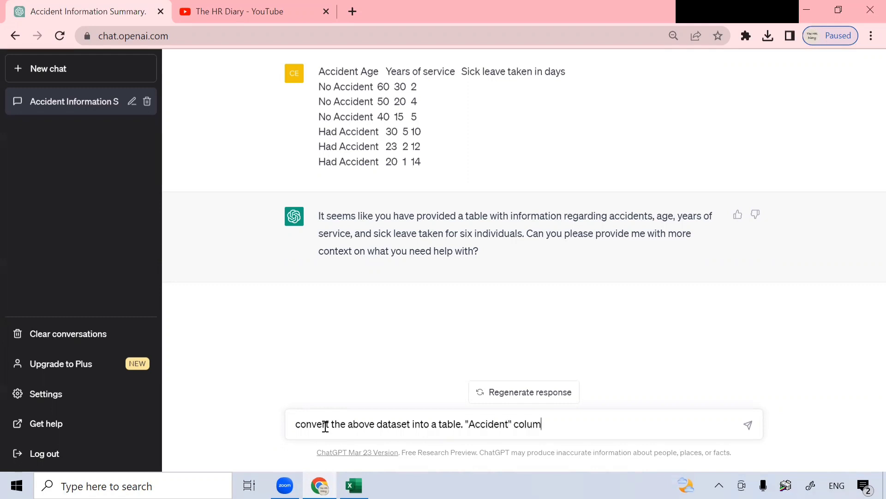
pyautogui.write('n is the depende')
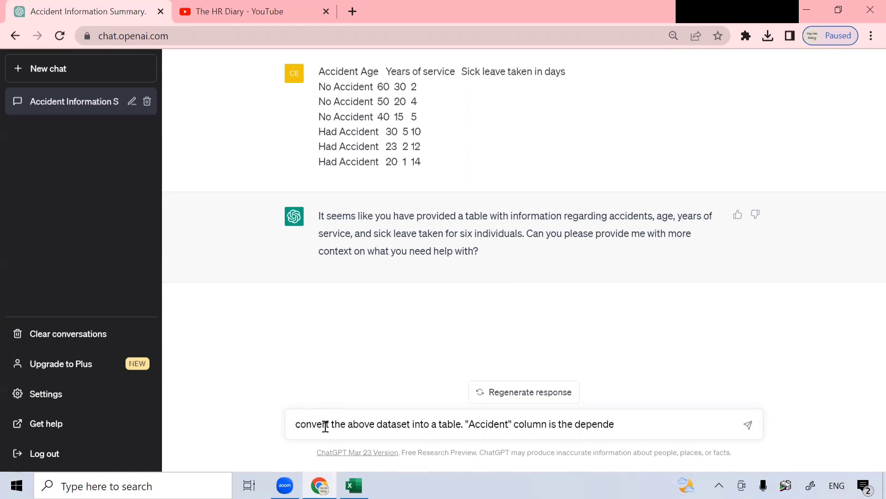
pyautogui.write('nt variable. The rest of')
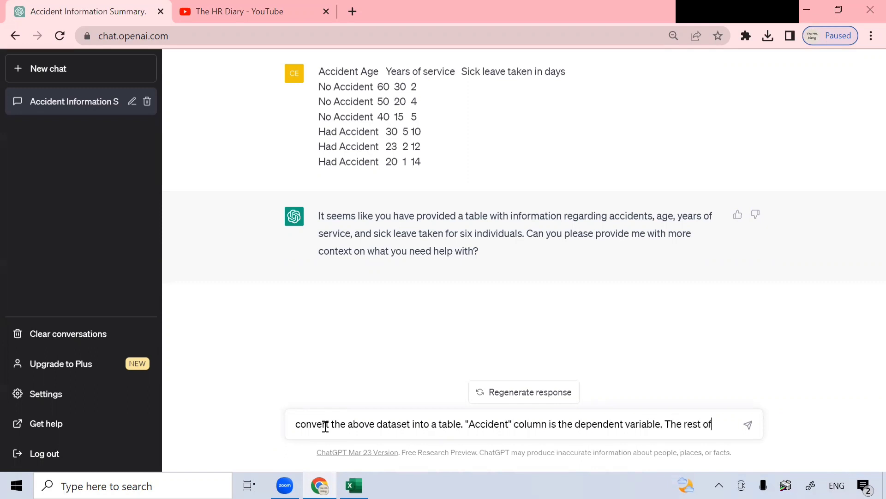
pyautogui.write(' the columns a')
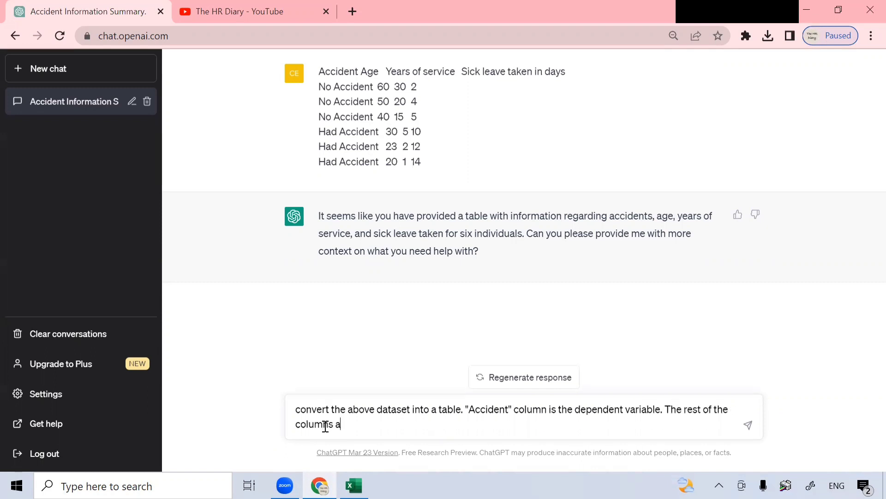
pyautogui.write('re independent variabl')
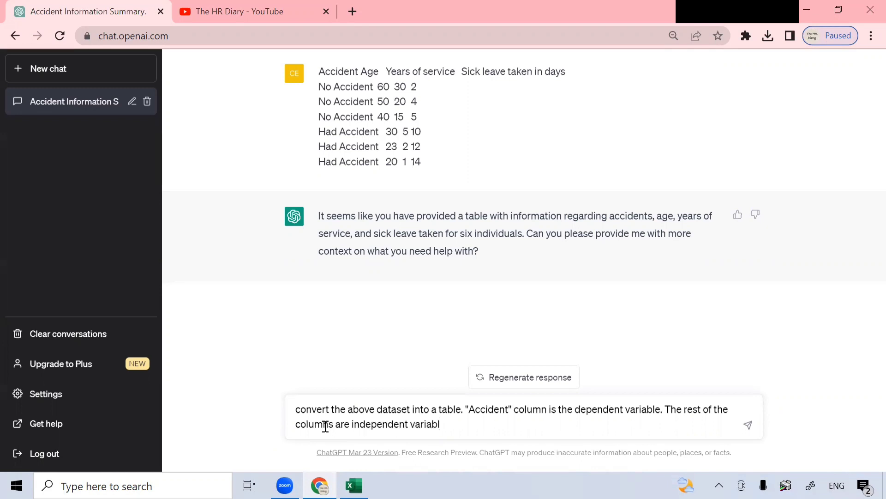
pyautogui.write('es. With the given data')
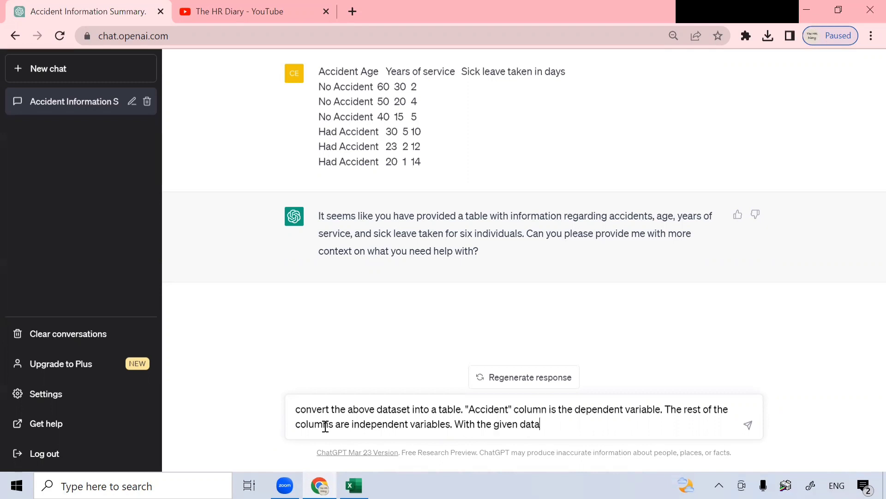
# - Extend the prompt to ask for the logistic regression model and its coefficients for the given dataset using excel solver
pyautogui.write('set, tell me what is the')
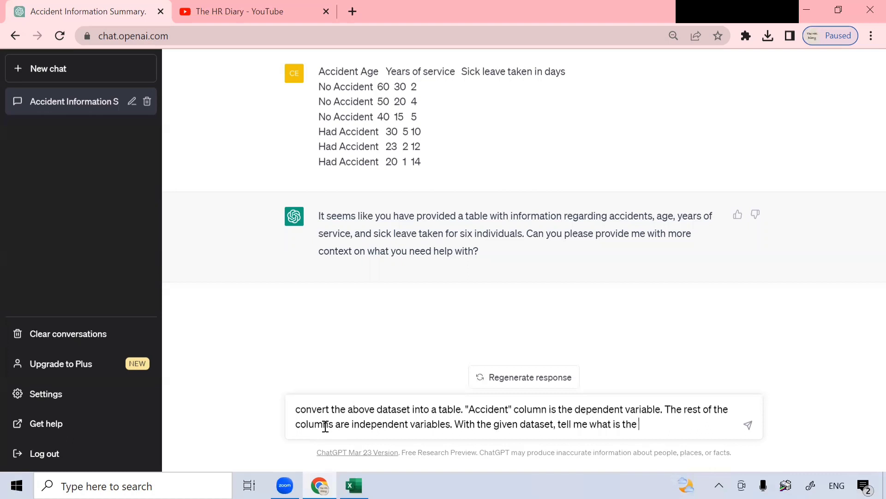
pyautogui.write(' logistic regression model and its ')
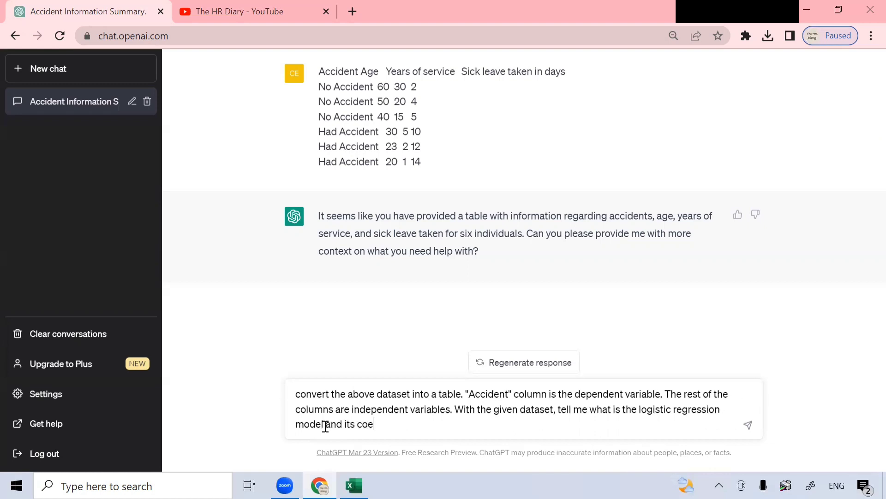
pyautogui.write('coefficents using exc')
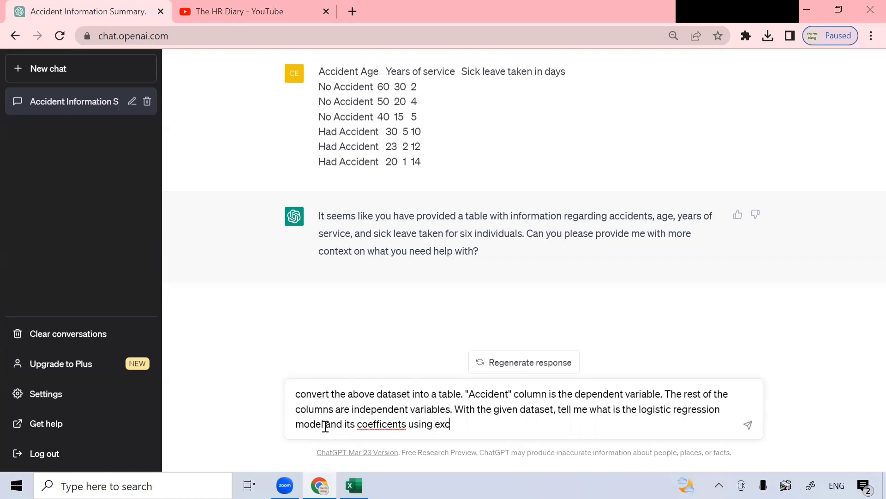
pyautogui.write('el solver')
# - Correct the misspelled word in the prompt to "coefficients" and send the message
pyautogui.rightClick(387, 427)
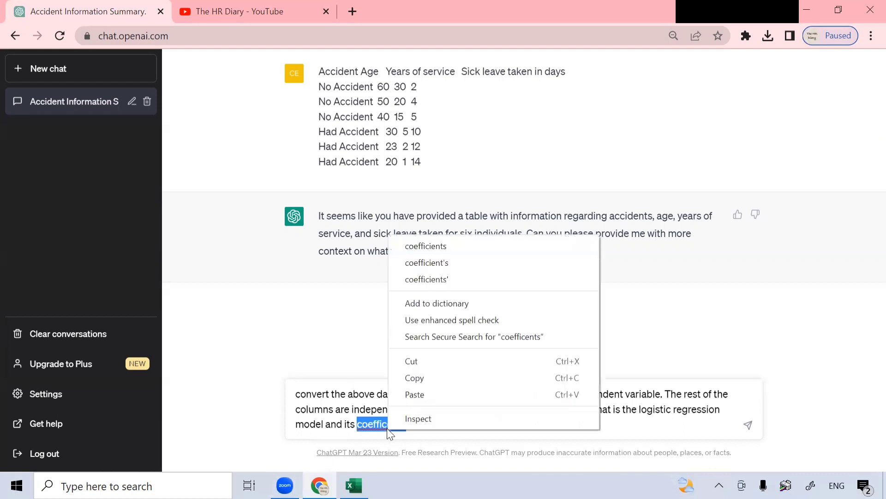
pyautogui.click(494, 245)
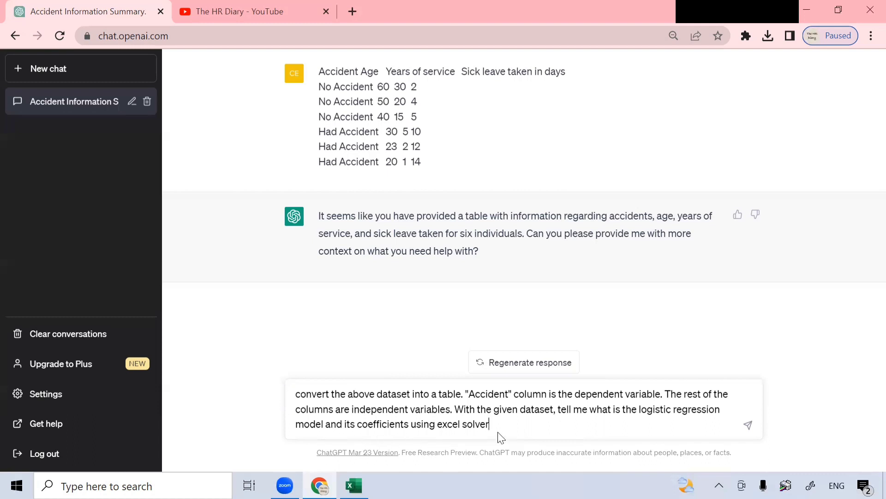
pyautogui.moveTo(489, 423); pyautogui.dragTo(251, 396)
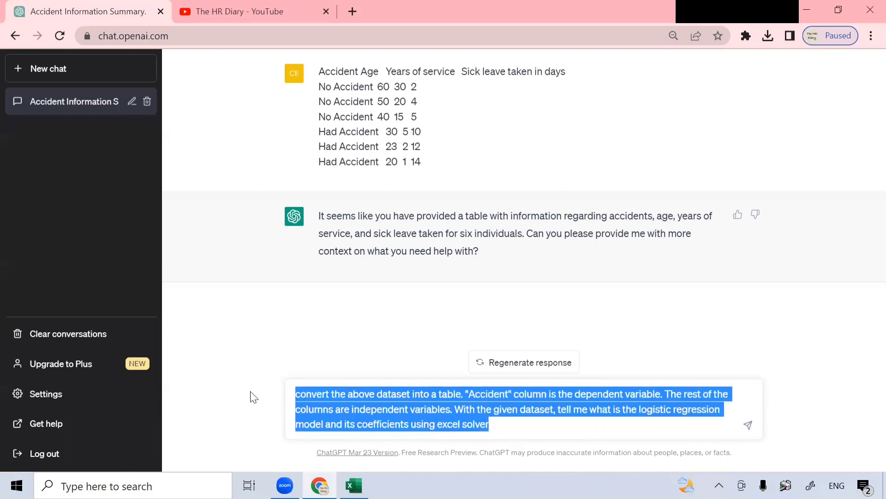
pyautogui.click(531, 427)
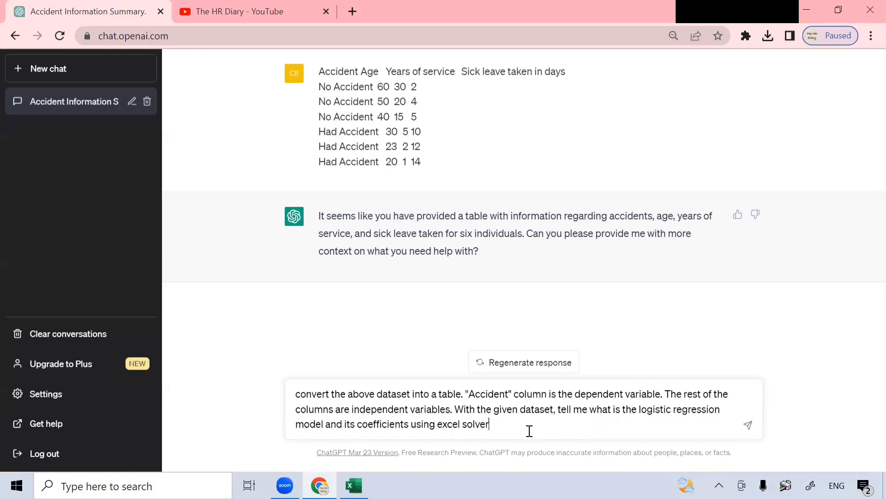
pyautogui.click(748, 425)
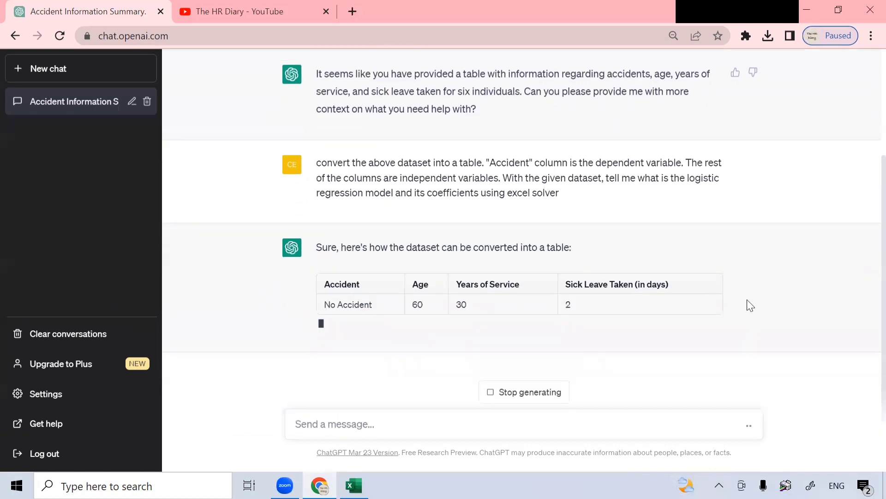
# - Examine the converted table and Excel Solver instructions in the answer, comparing them with the prompt's request for the logistic regression model and coefficients
pyautogui.scroll(3, 750, 304)
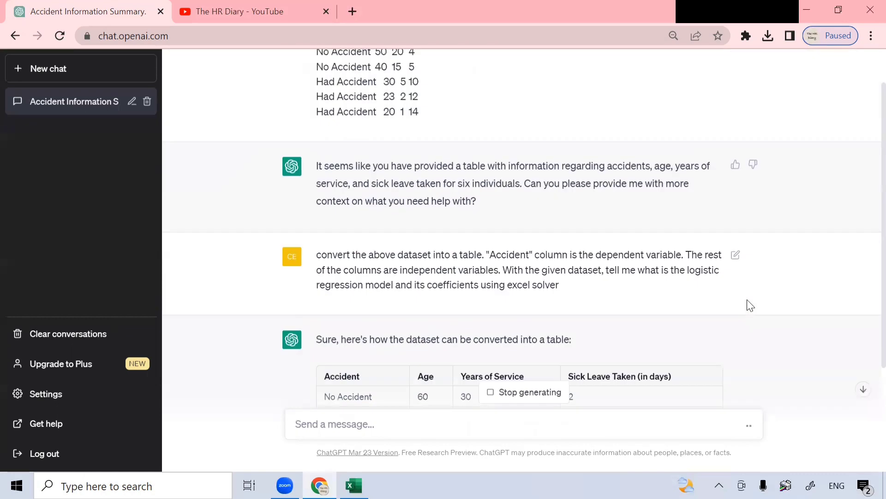
pyautogui.scroll(1, 746, 300)
pyautogui.scroll(-6, 635, 295)
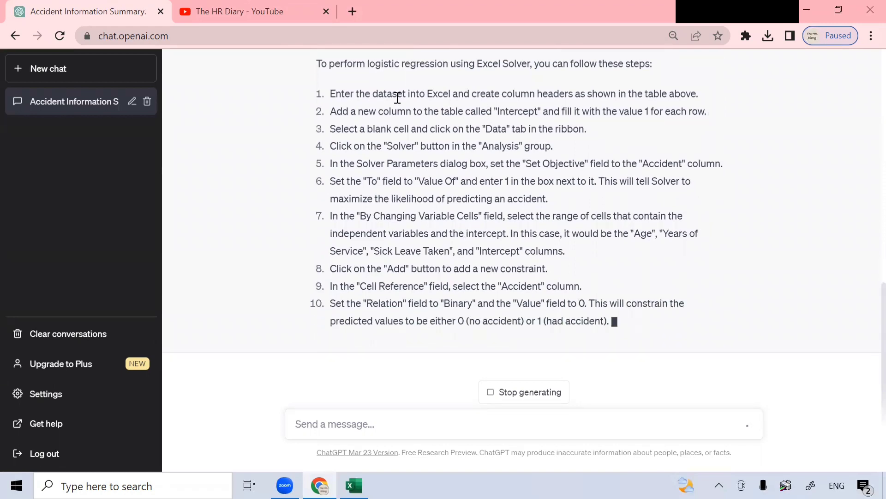
pyautogui.scroll(5, 590, 179)
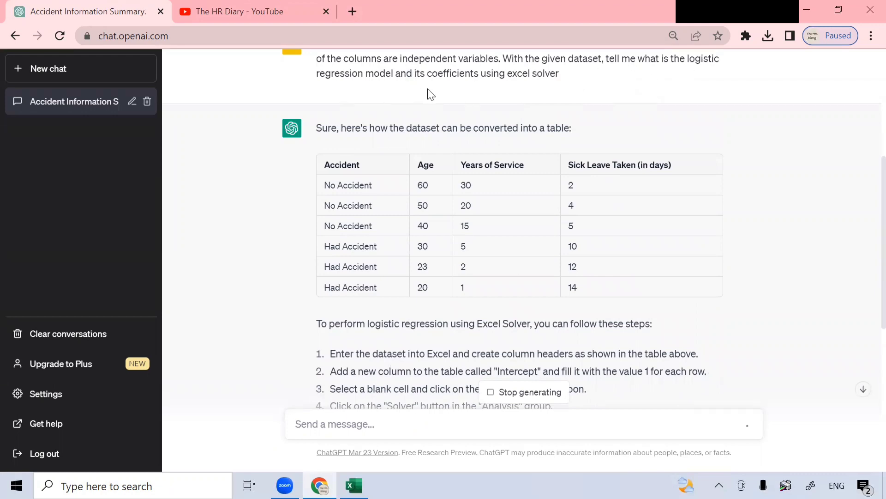
pyautogui.scroll(3, 431, 94)
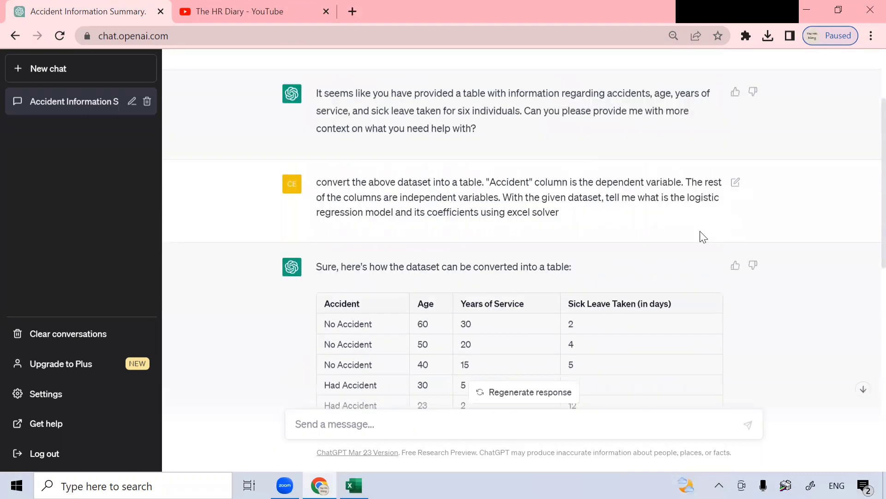
pyautogui.scroll(-7, 701, 240)
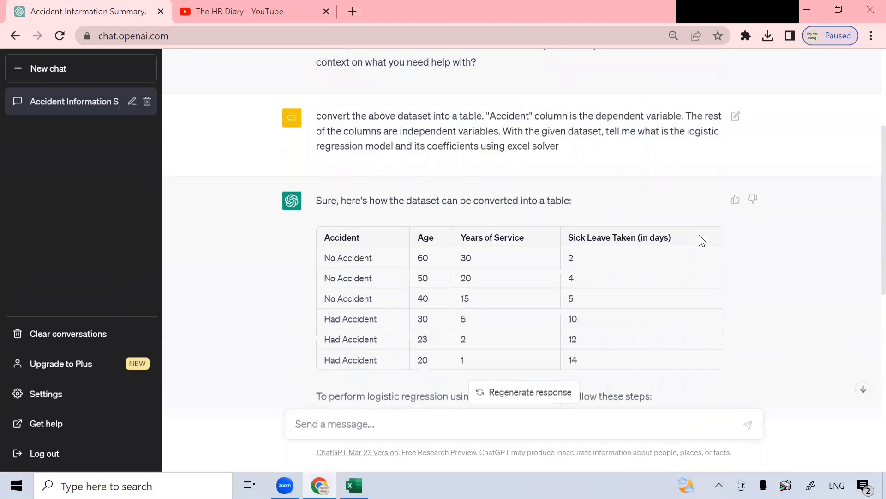
pyautogui.scroll(-4, 702, 240)
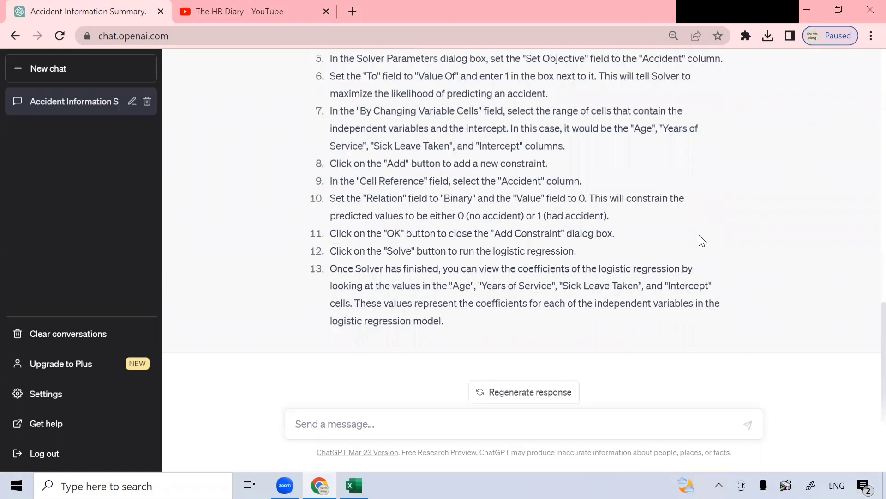
pyautogui.scroll(10, 702, 240)
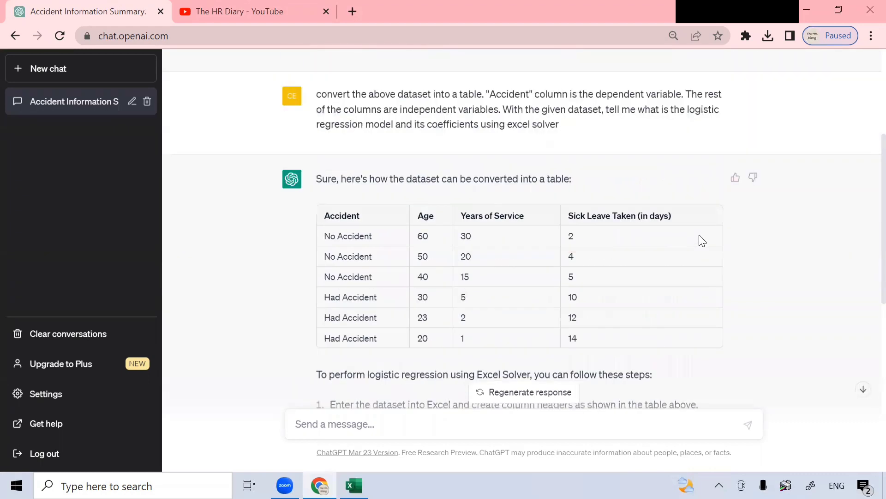
pyautogui.scroll(-1, 699, 234)
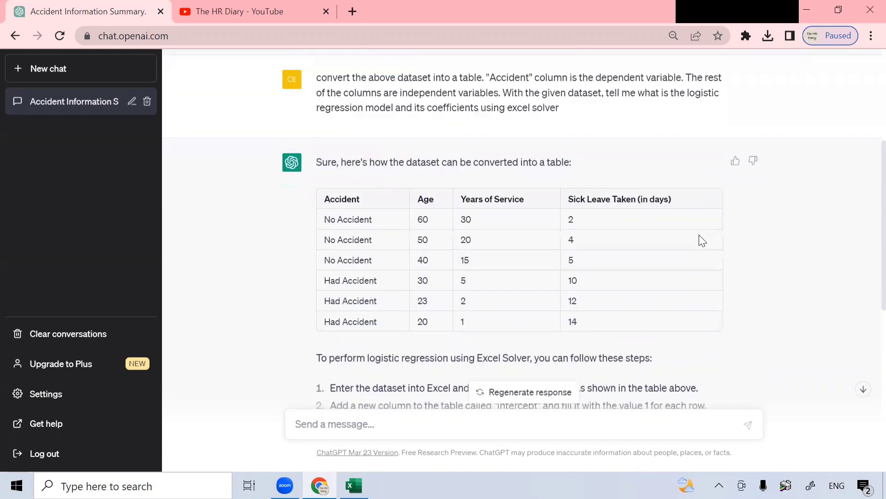
pyautogui.scroll(1, 700, 239)
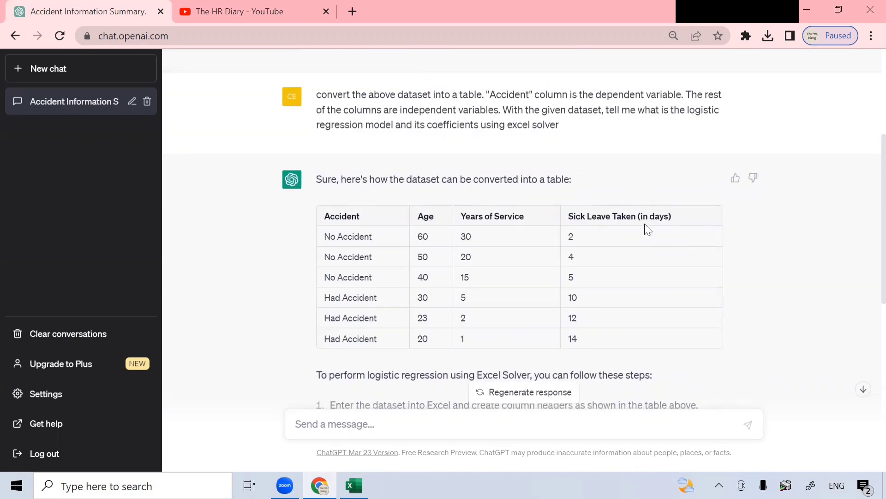
pyautogui.scroll(-5, 668, 245)
pyautogui.scroll(-4, 651, 236)
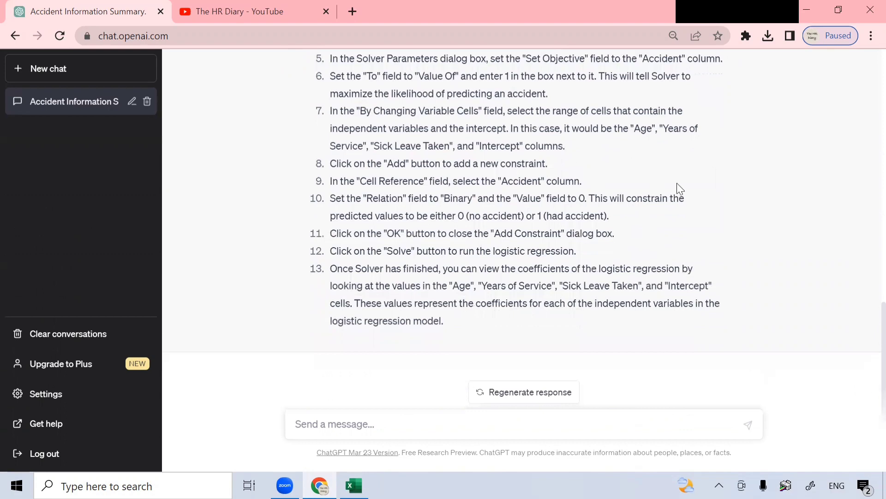
pyautogui.scroll(10, 677, 183)
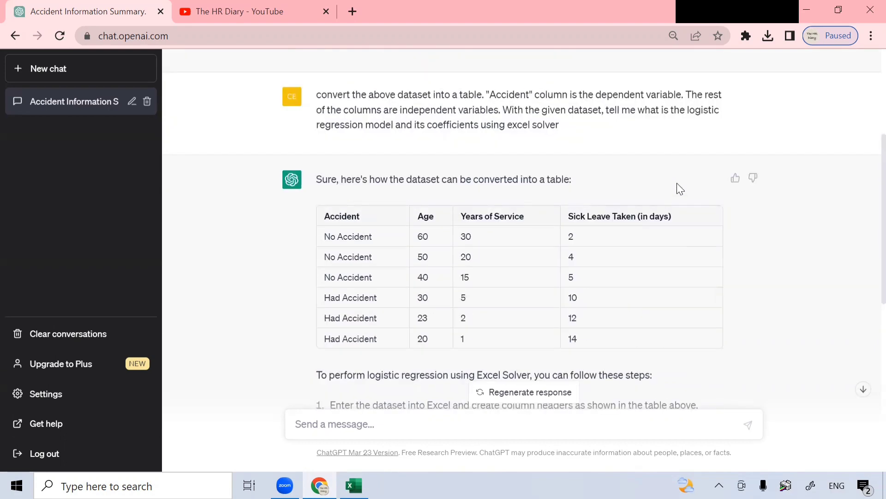
pyautogui.moveTo(686, 111); pyautogui.dragTo(393, 128)
# - Regenerate the response to the logistic regression prompt
pyautogui.scroll(-10, 617, 210)
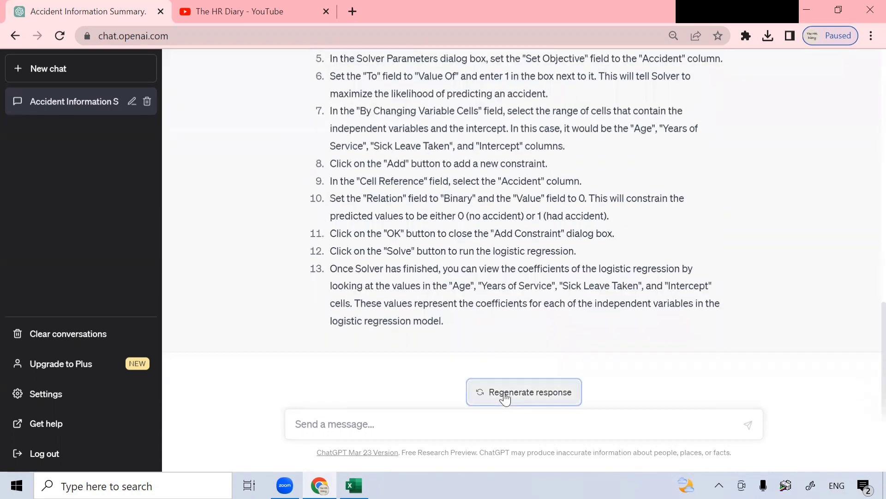
pyautogui.click(492, 400)
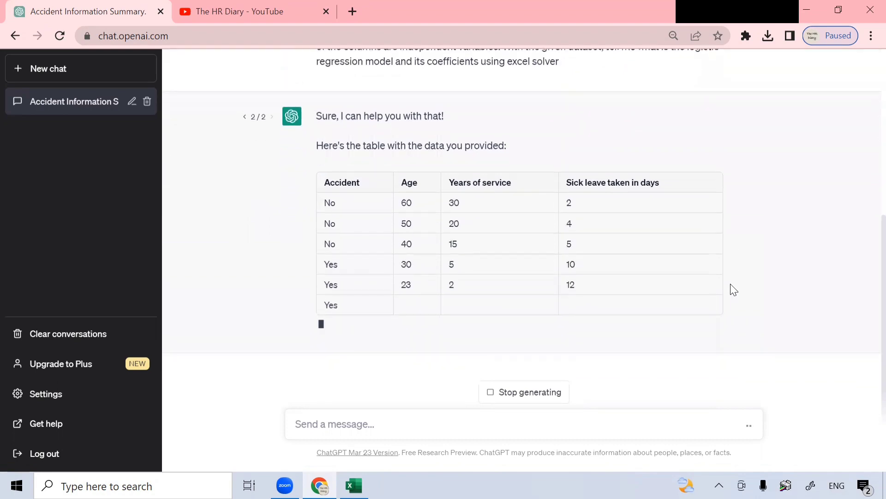
pyautogui.scroll(6, 632, 174)
pyautogui.scroll(-6, 626, 167)
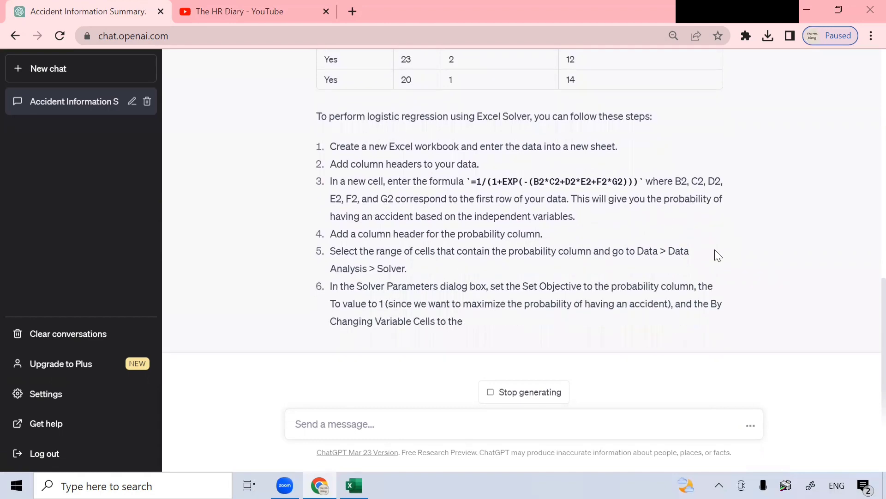
# - Examine the regenerated answer's accident probability formula, its explanation, the Solver steps and the closing note on assumptions
pyautogui.scroll(1, 715, 255)
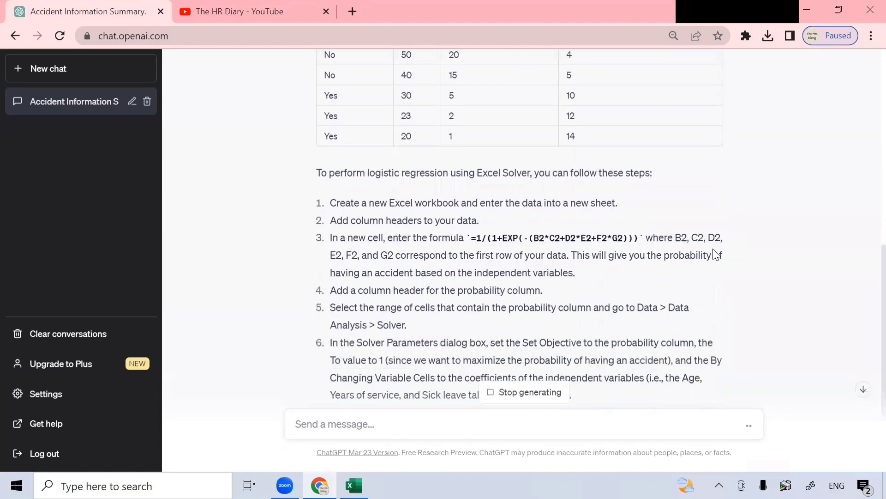
pyautogui.scroll(-2, 661, 252)
pyautogui.tripleClick(576, 196)
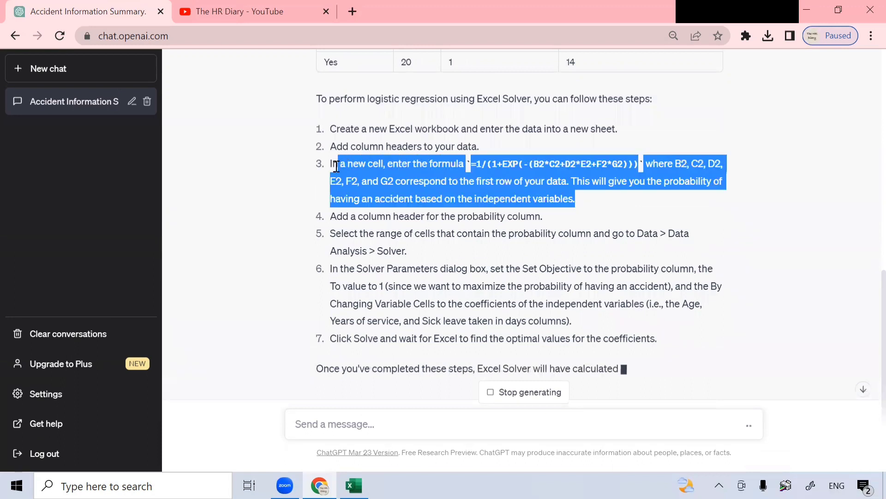
pyautogui.click(473, 165)
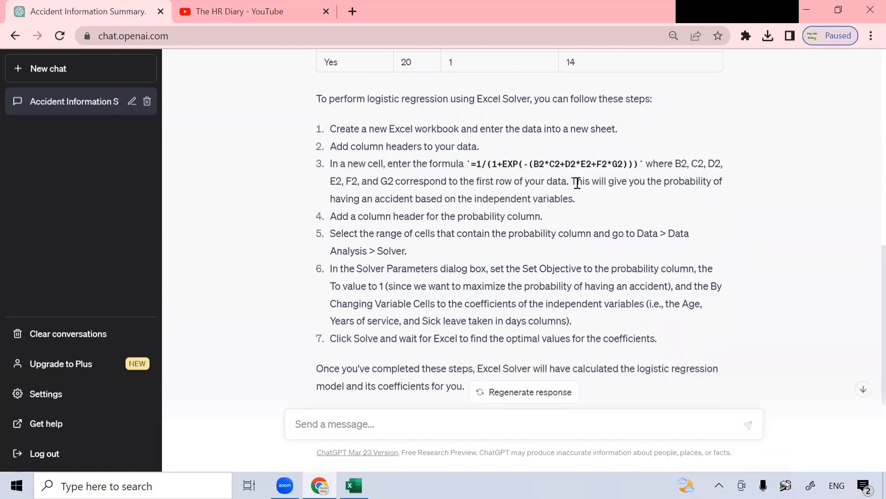
pyautogui.moveTo(572, 181); pyautogui.dragTo(594, 201)
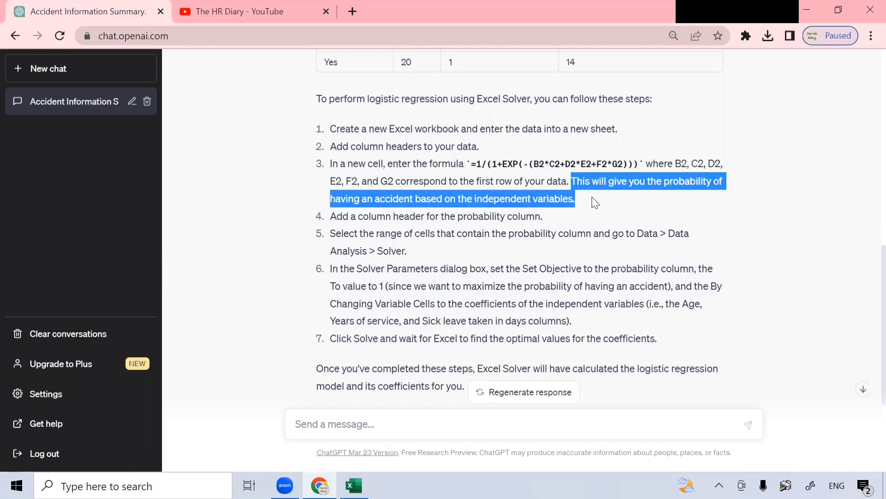
pyautogui.scroll(-2, 718, 219)
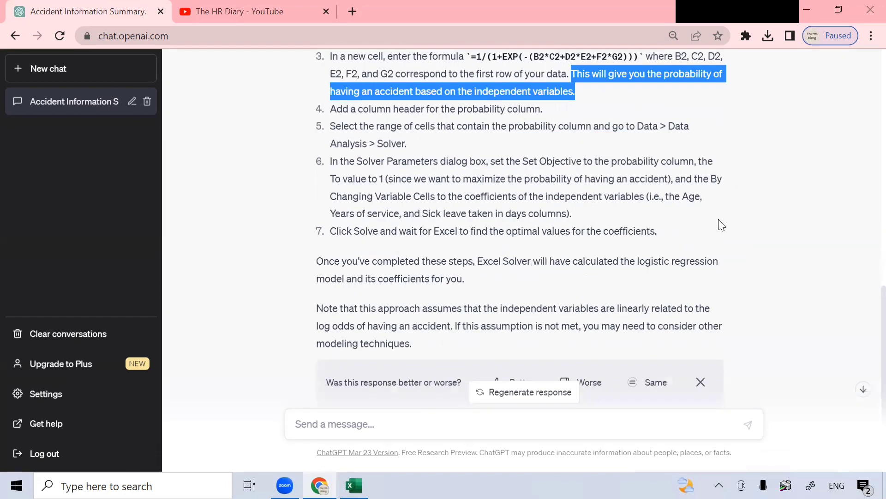
pyautogui.scroll(-2, 722, 224)
pyautogui.scroll(7, 722, 225)
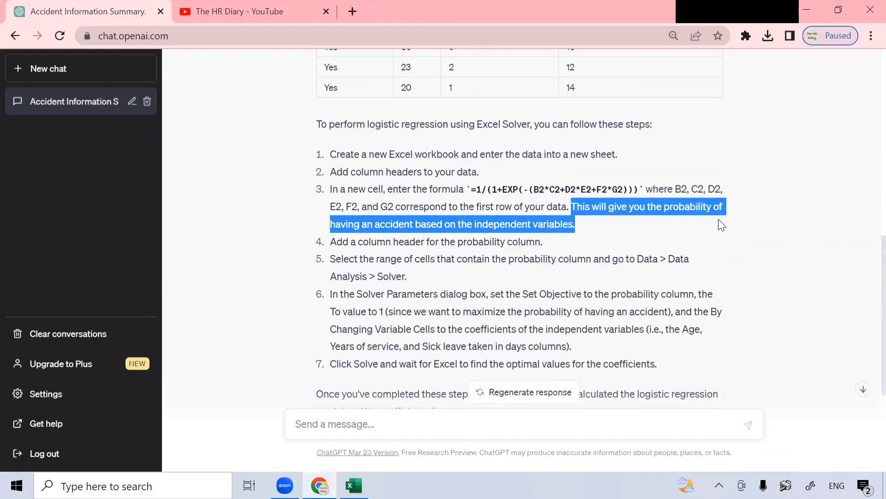
pyautogui.scroll(-1, 718, 219)
pyautogui.scroll(4, 719, 220)
pyautogui.scroll(-8, 719, 219)
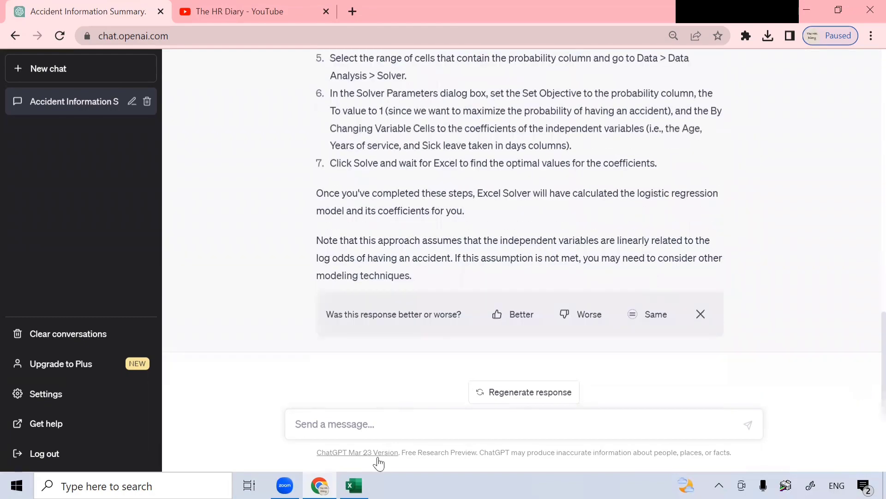
# - Switch to Excel and copy the two accident probability questions in B13:B14 of the Predictive Analytics sheet
pyautogui.click(353, 485)
pyautogui.click(656, 243)
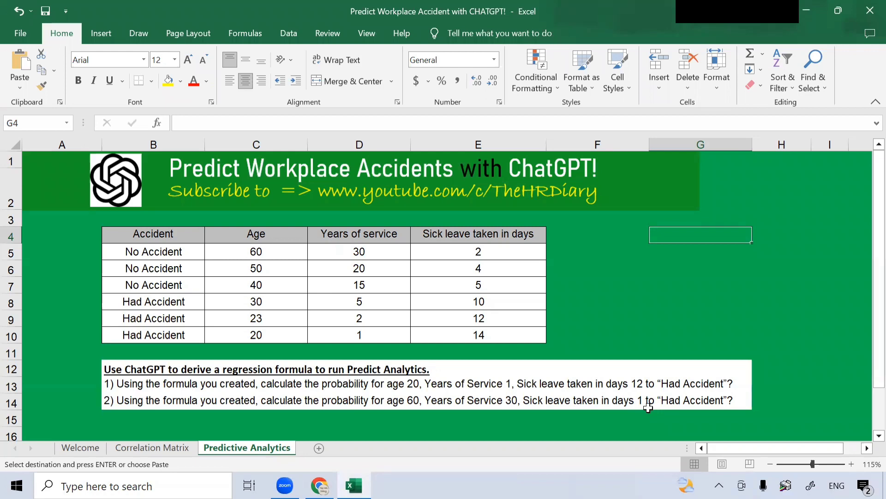
pyautogui.moveTo(113, 386); pyautogui.dragTo(127, 397)
pyautogui.hotkey('ctrl', 'c')
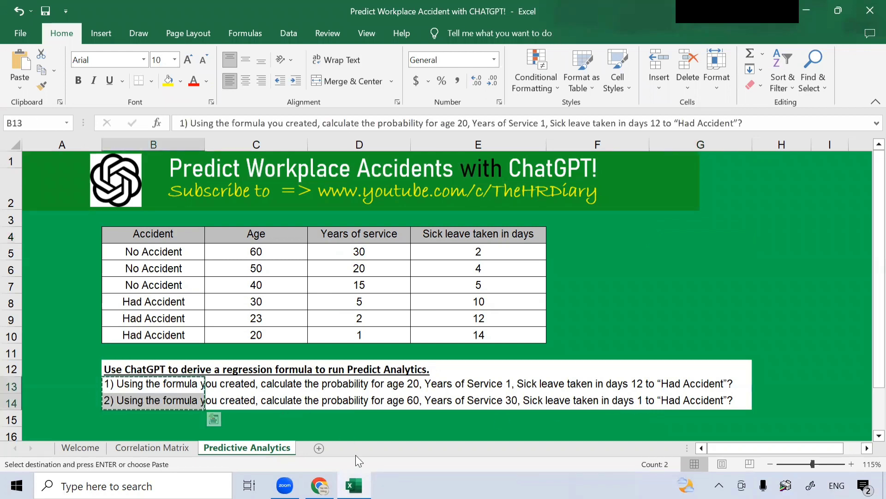
# - Switch back to ChatGPT, paste both copied probability questions into the message and send it
pyautogui.click(353, 484)
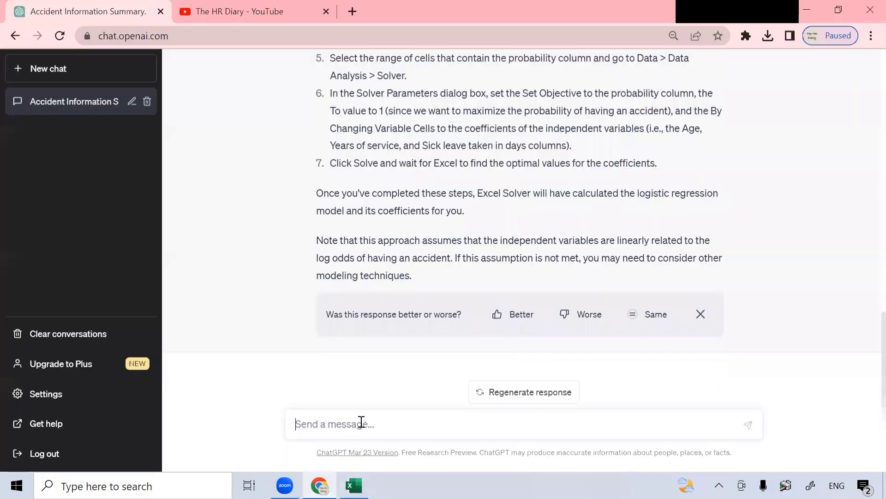
pyautogui.hotkey('ctrl', 'v')
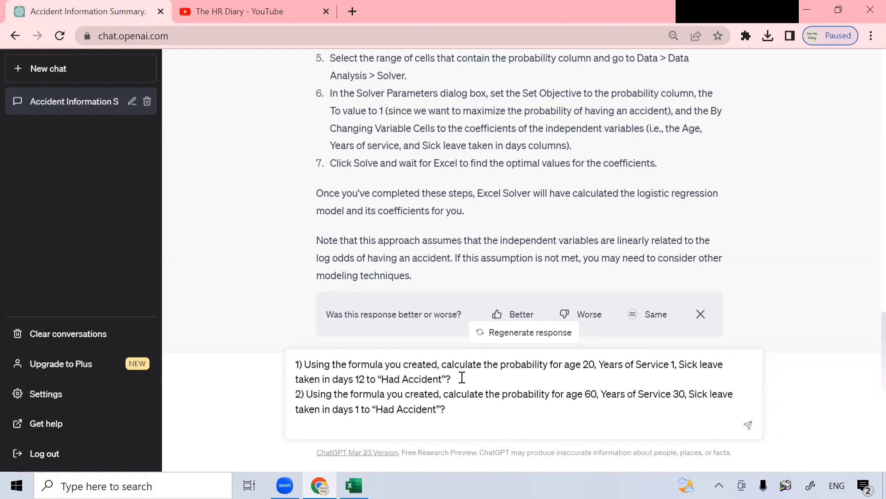
pyautogui.click(748, 425)
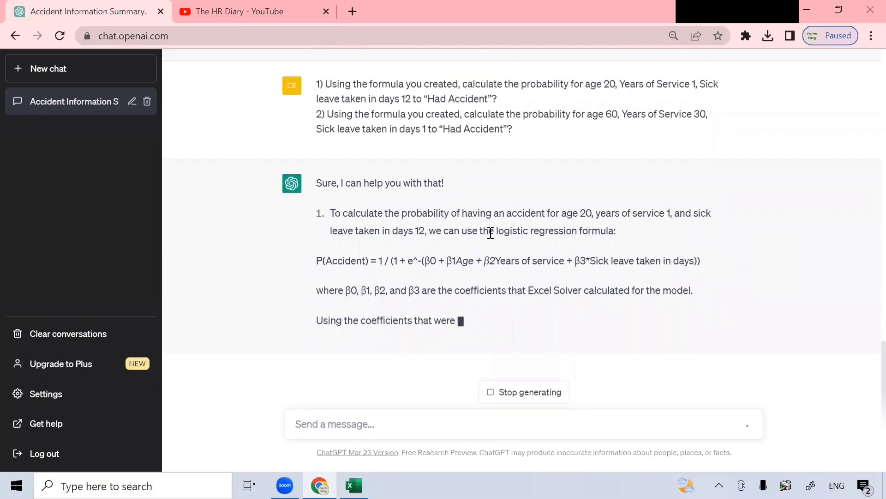
# - Examine the first answer's regression formula, coefficients and accident probability for age 20, 1 year of service and 12 sick leave days
pyautogui.moveTo(314, 262); pyautogui.dragTo(742, 254)
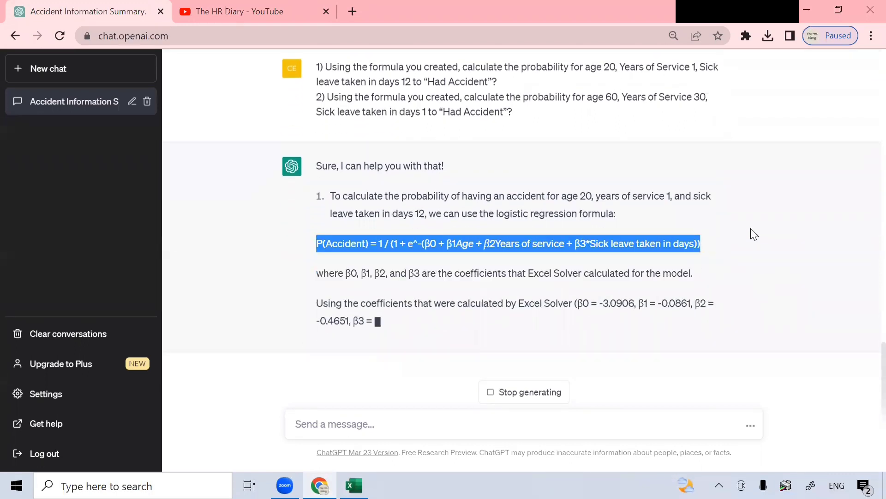
pyautogui.click(752, 256)
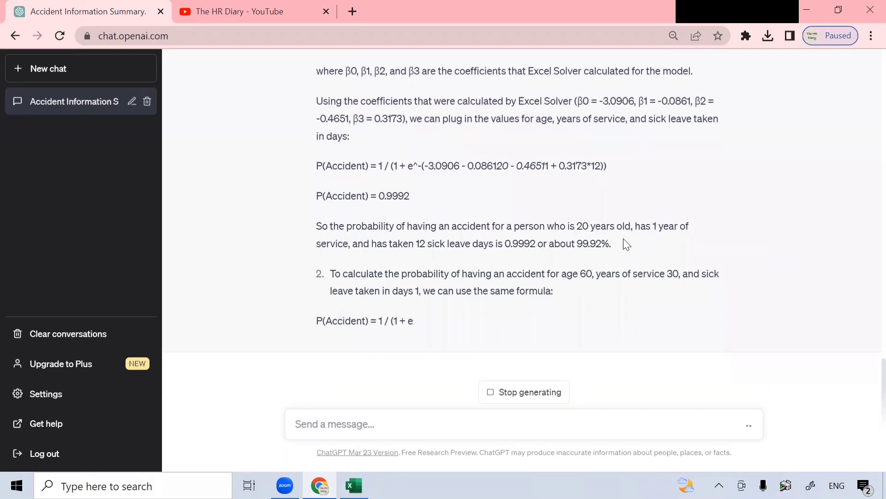
pyautogui.moveTo(623, 238); pyautogui.dragTo(353, 218)
pyautogui.scroll(3, 680, 198)
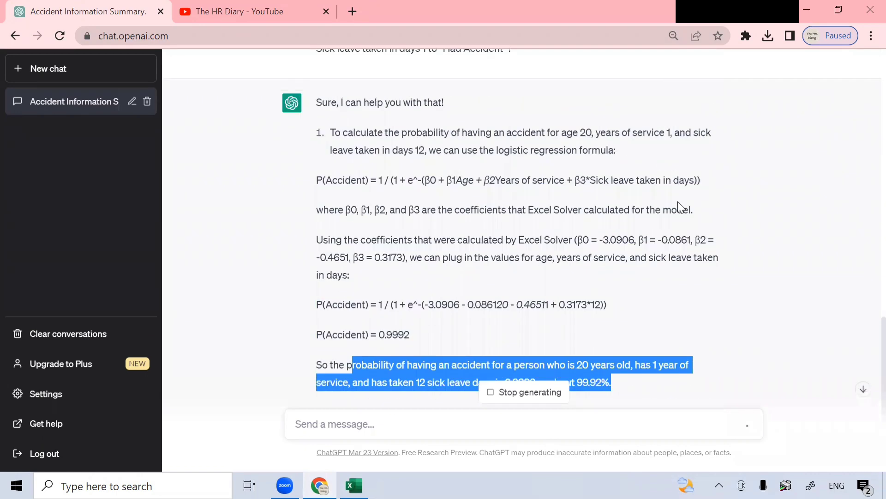
pyautogui.scroll(-3, 600, 235)
pyautogui.click(321, 227)
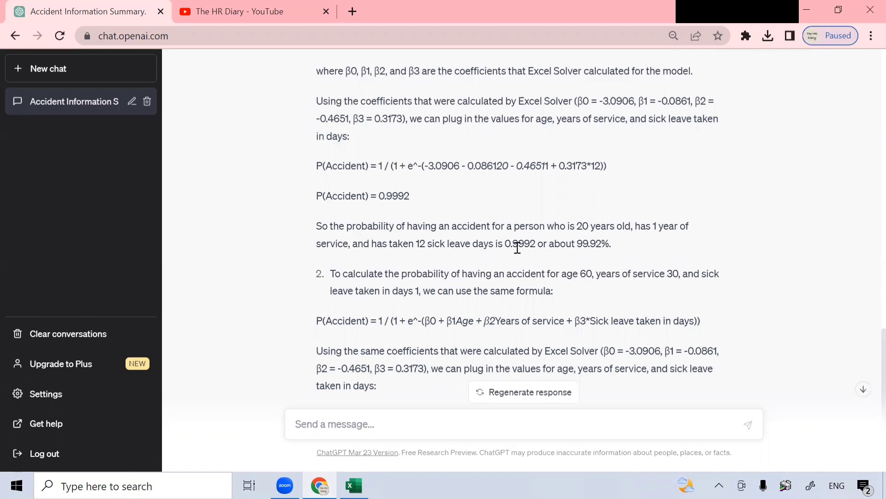
pyautogui.moveTo(578, 243); pyautogui.dragTo(314, 236)
pyautogui.click(614, 243)
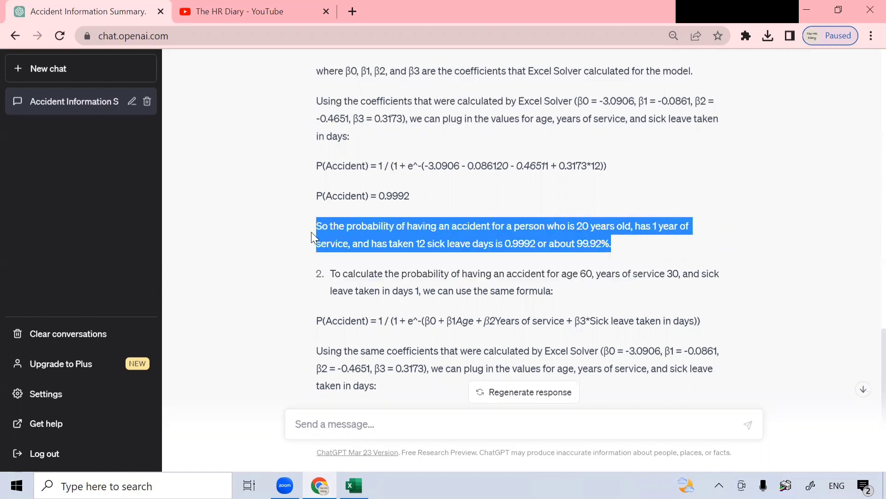
pyautogui.click(702, 237)
# - Examine the second answer's calculation and accident probability for age 60, 30 years of service and 1 sick leave day
pyautogui.scroll(-1, 693, 230)
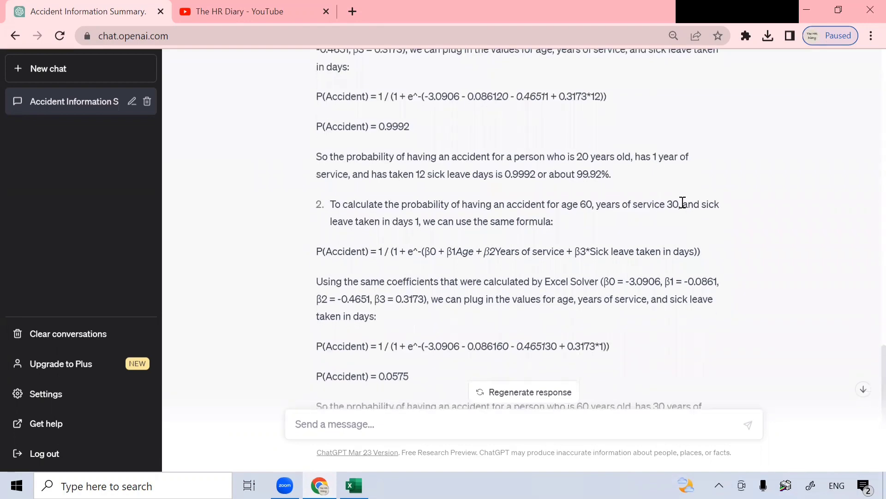
pyautogui.scroll(-1, 682, 203)
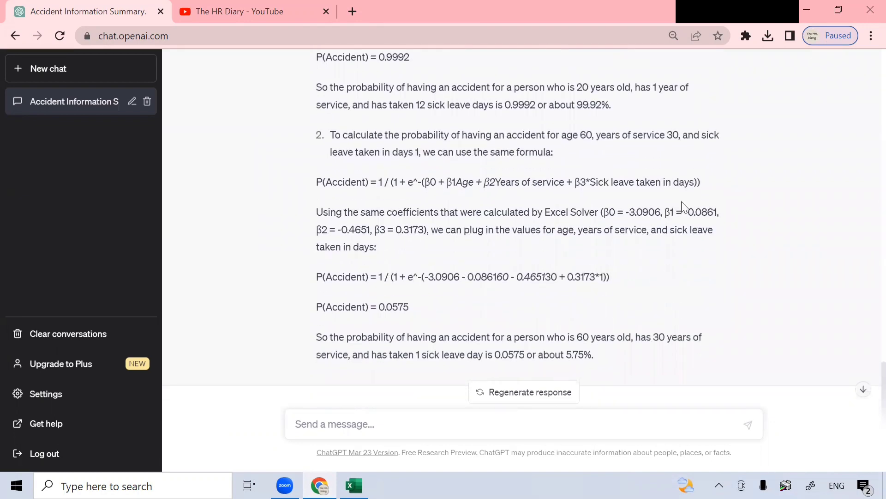
pyautogui.scroll(-1, 681, 202)
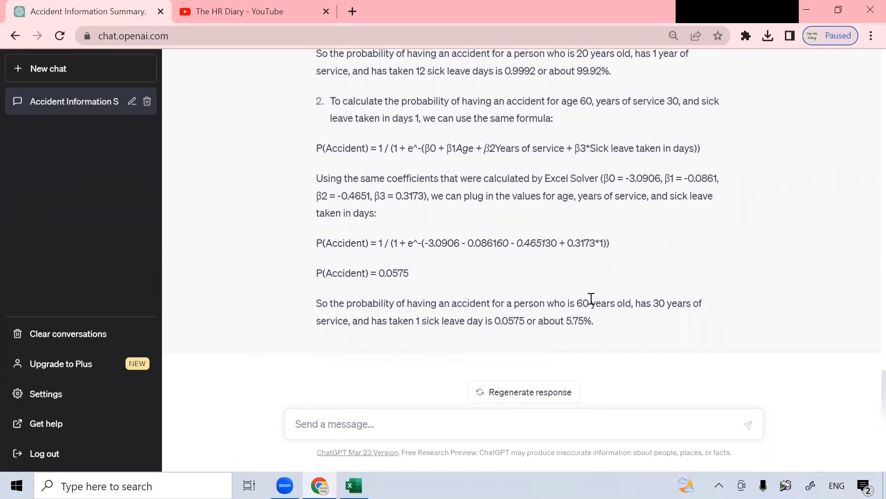
pyautogui.moveTo(580, 301); pyautogui.dragTo(493, 321)
pyautogui.doubleClick(654, 300)
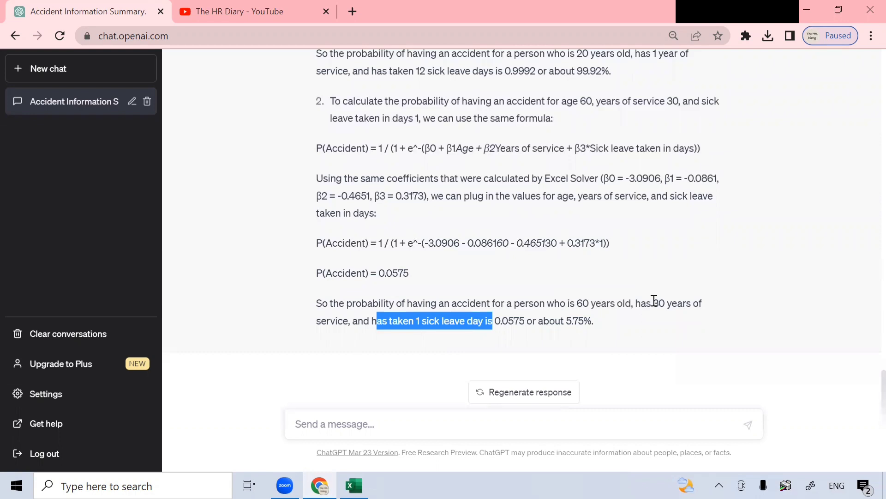
pyautogui.click(493, 320)
pyautogui.moveTo(549, 320); pyautogui.dragTo(594, 320)
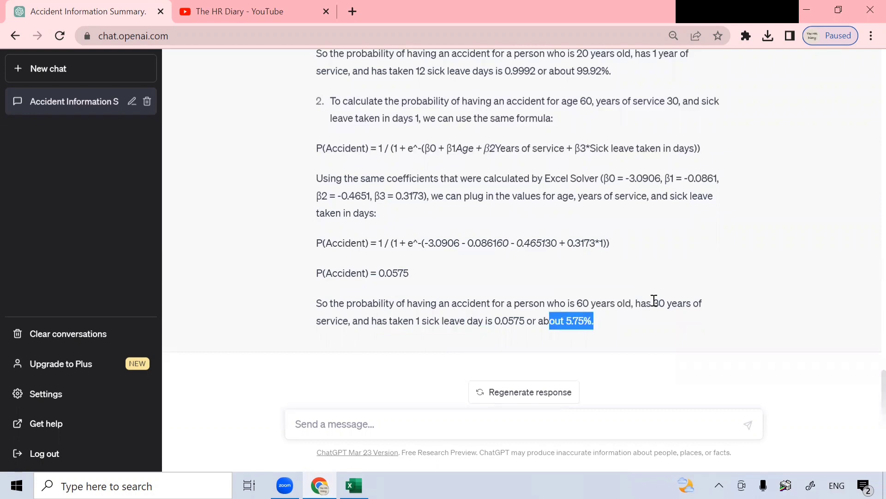
pyautogui.click(655, 300)
pyautogui.moveTo(655, 301); pyautogui.dragTo(594, 321)
pyautogui.click(534, 284)
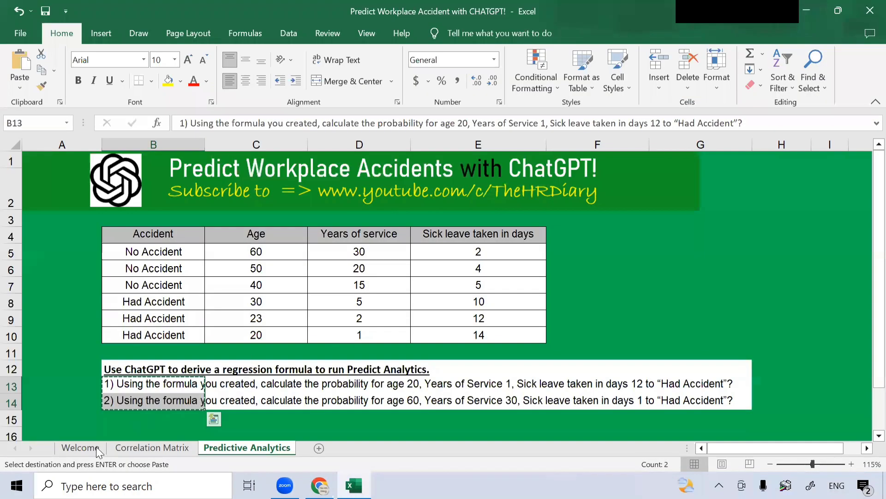
# - Review the Prescriptive Analytics item on the Welcome sheet of the Excel workbook
pyautogui.click(99, 447)
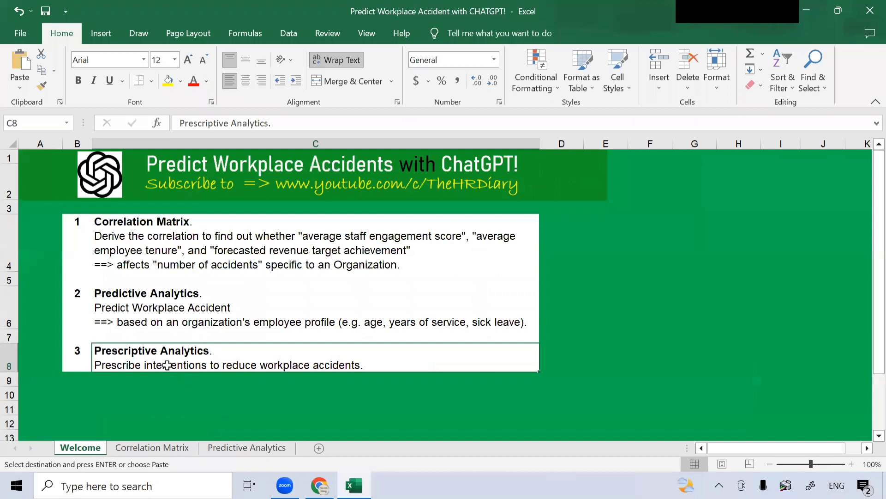
pyautogui.click(187, 380)
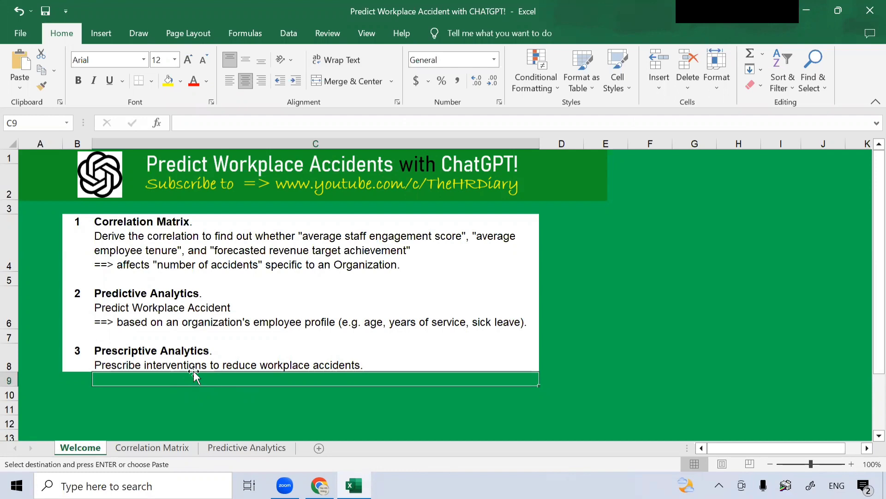
# - Switch to ChatGPT and clear all conversations
pyautogui.click(320, 484)
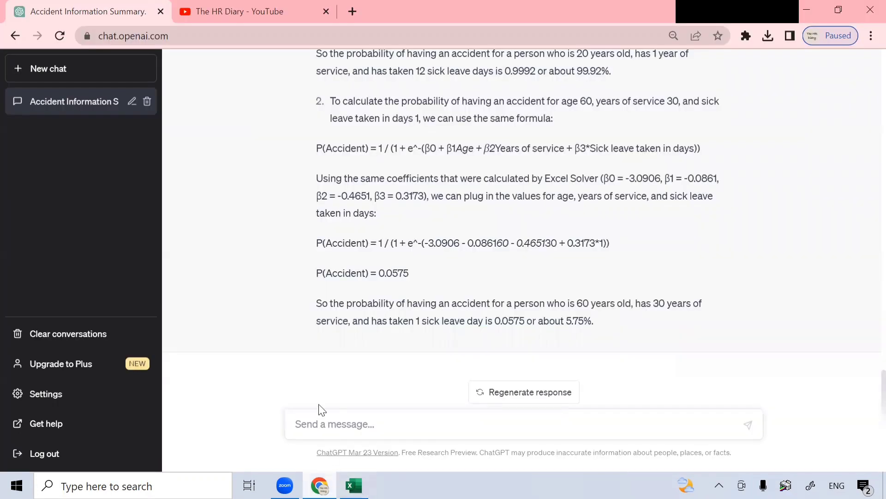
pyautogui.click(79, 340)
pyautogui.click(80, 340)
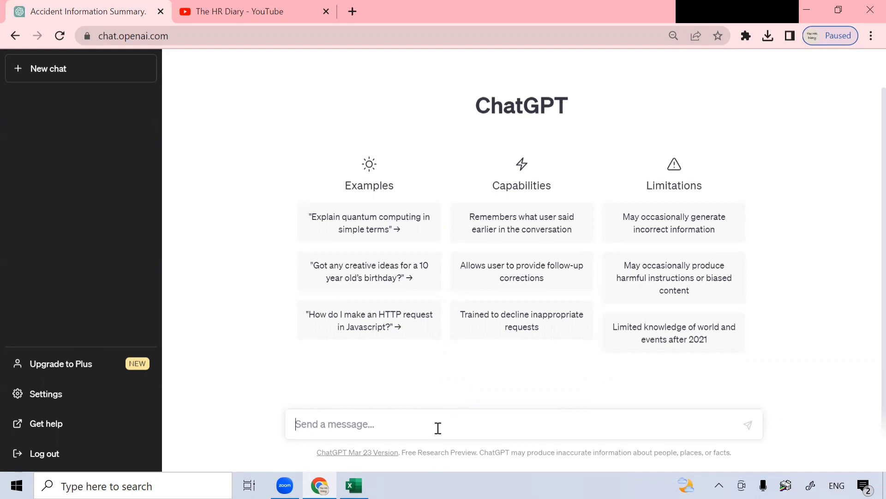
# - Send the prompt "prescribe interventions to reduce workplace accidents in bullets points"
pyautogui.write('presc')
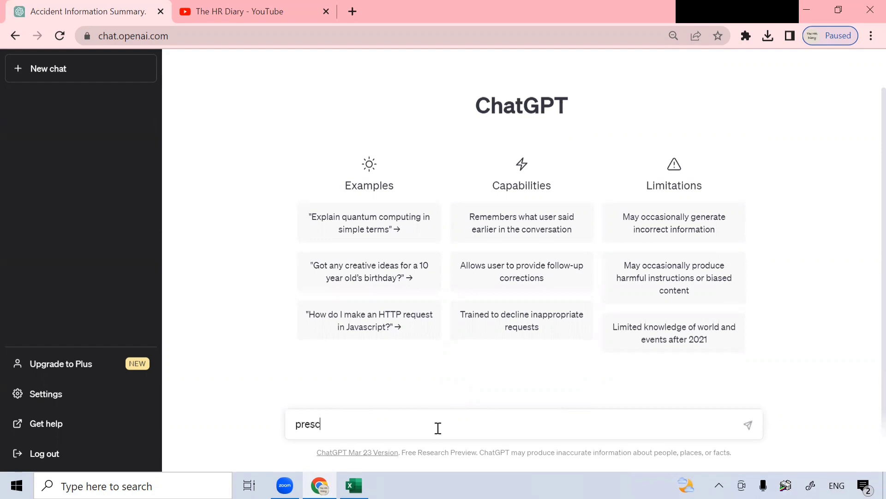
pyautogui.write('ribe interventions to red')
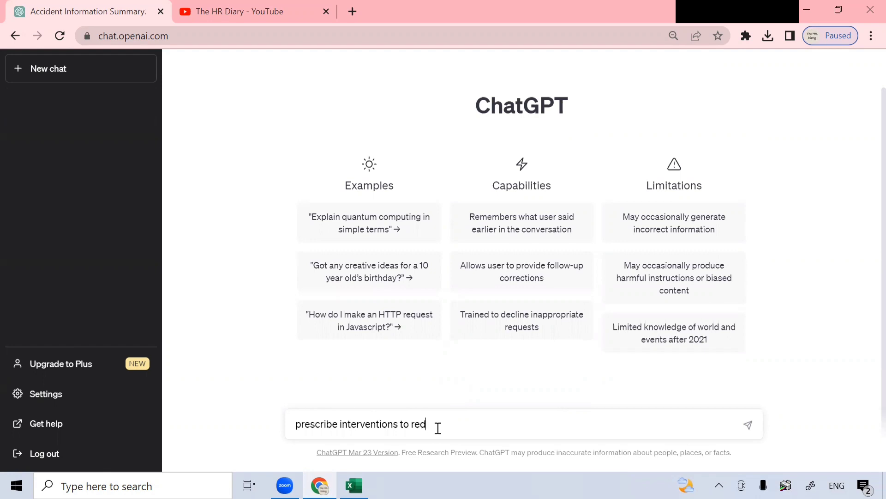
pyautogui.write('uce workplace accidents')
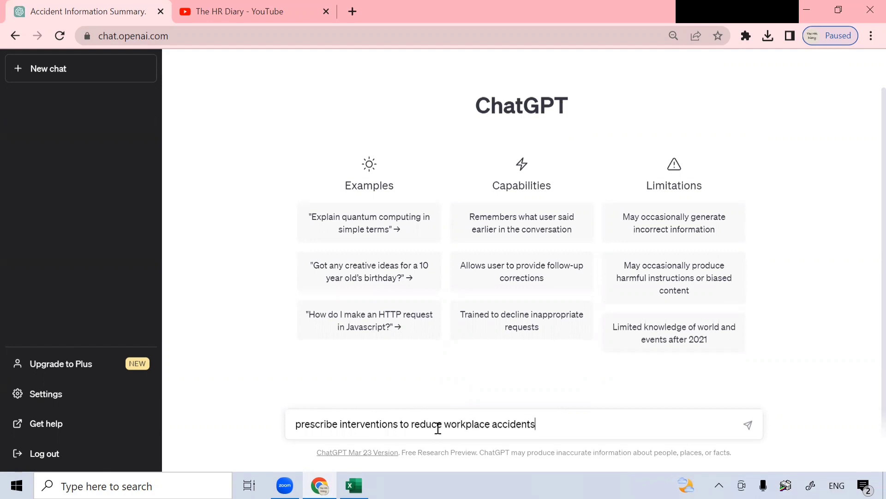
pyautogui.write(' in bullets points')
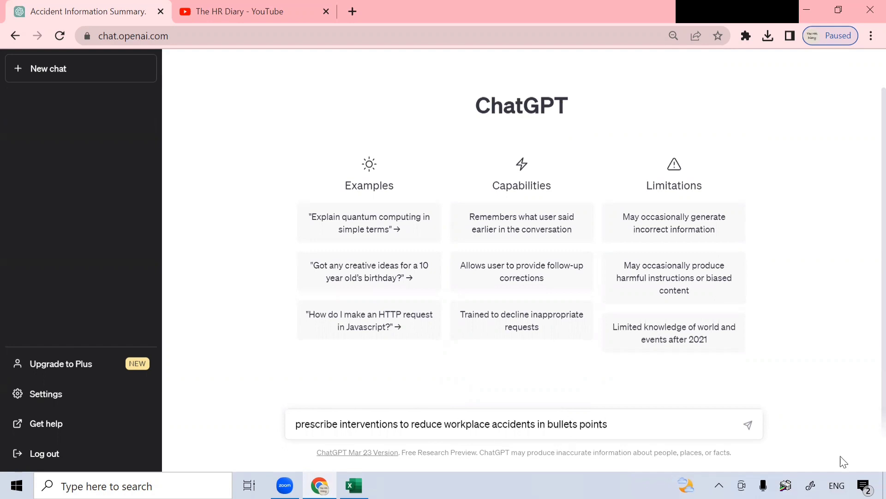
pyautogui.click(748, 425)
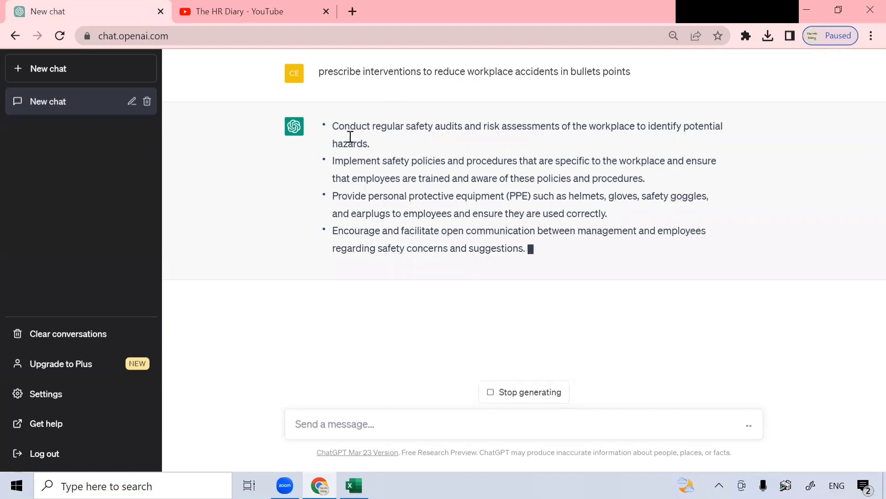
# - Examine the bulleted list of recommended workplace accident interventions from the first item to the last
pyautogui.moveTo(340, 131); pyautogui.dragTo(470, 128)
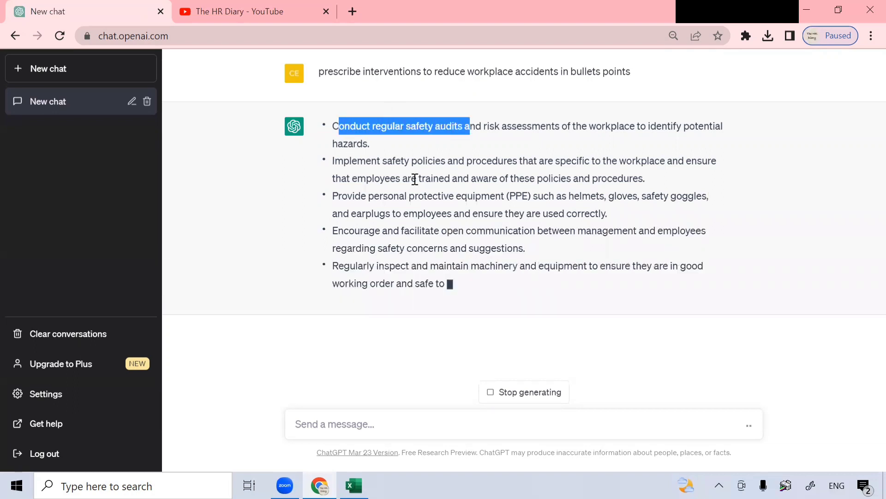
pyautogui.moveTo(349, 162); pyautogui.dragTo(512, 158)
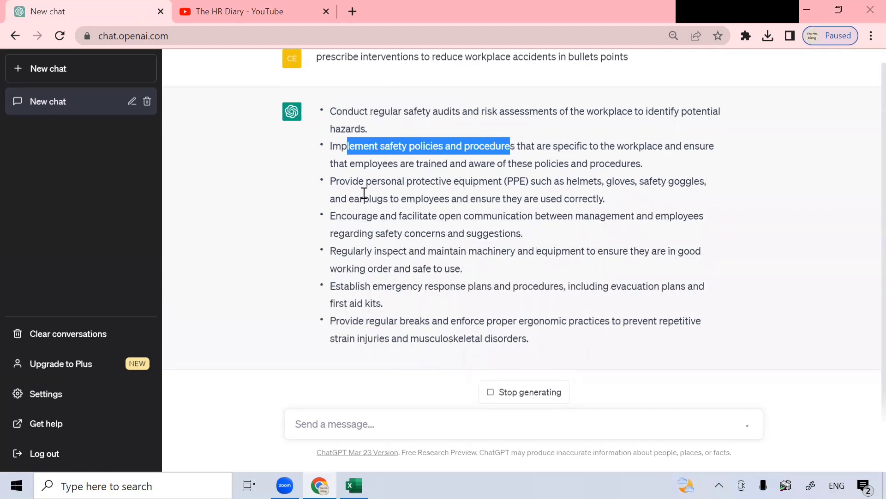
pyautogui.click(329, 177)
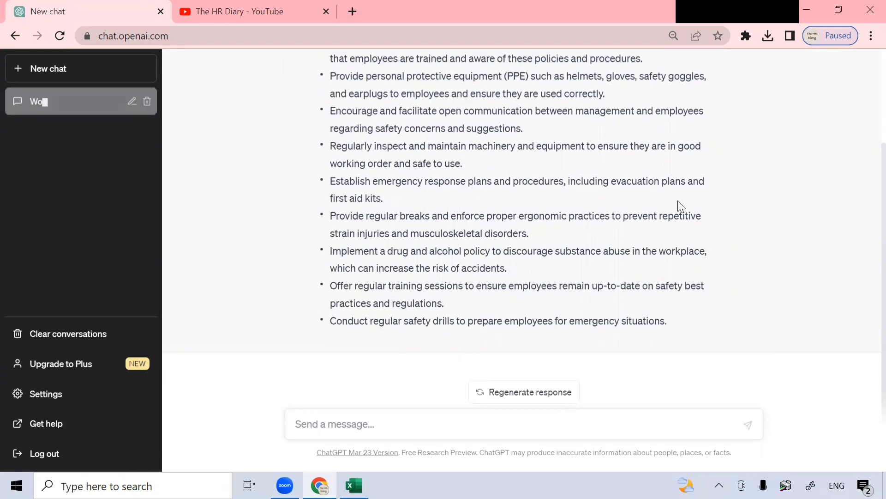
pyautogui.scroll(3, 715, 255)
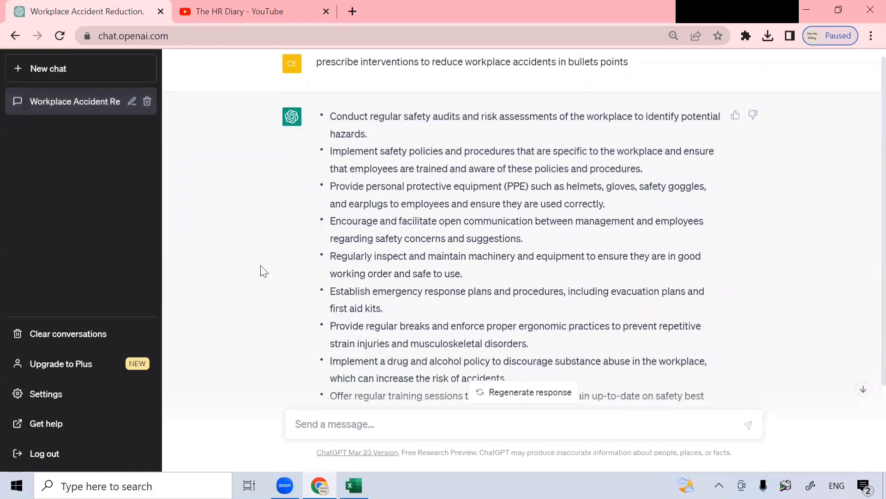
pyautogui.scroll(-3, 469, 194)
pyautogui.scroll(3, 474, 181)
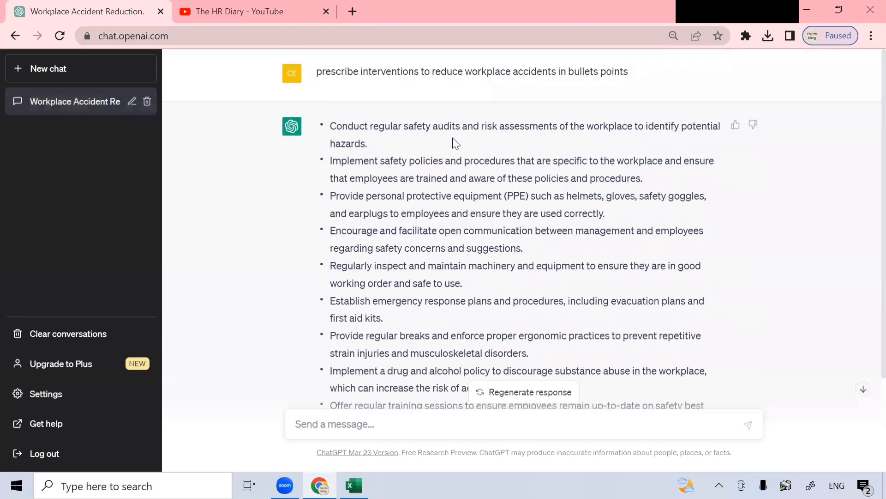
pyautogui.scroll(-3, 519, 181)
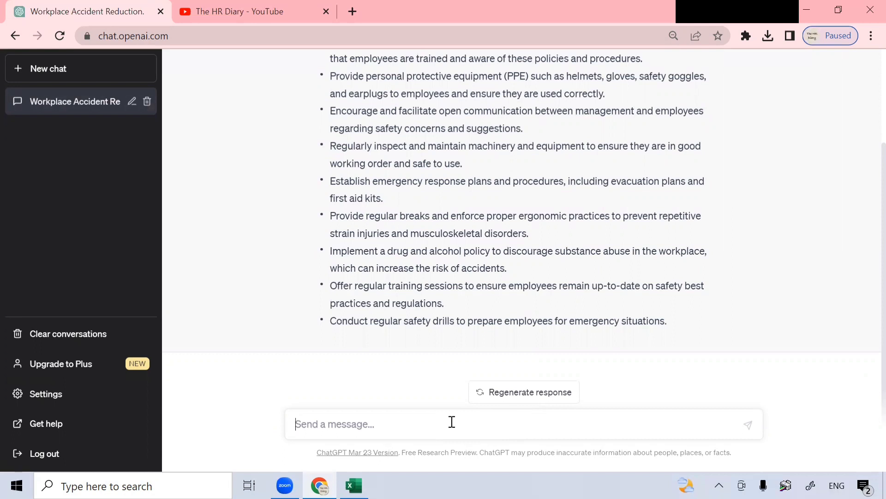
# - Send the prompt "list 3 workplace accidents courses in Singapore, US, and Australia. Include the course link"
pyautogui.write('l')
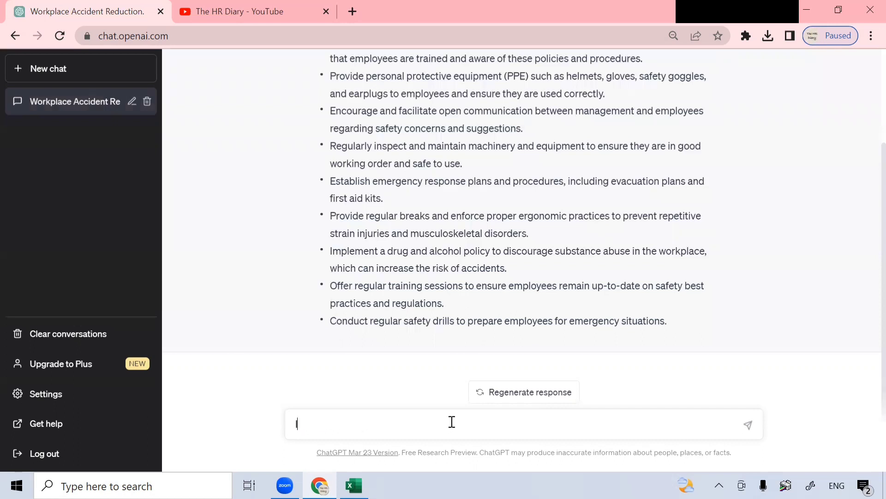
pyautogui.write('ist 3 workplace')
pyautogui.write('accid')
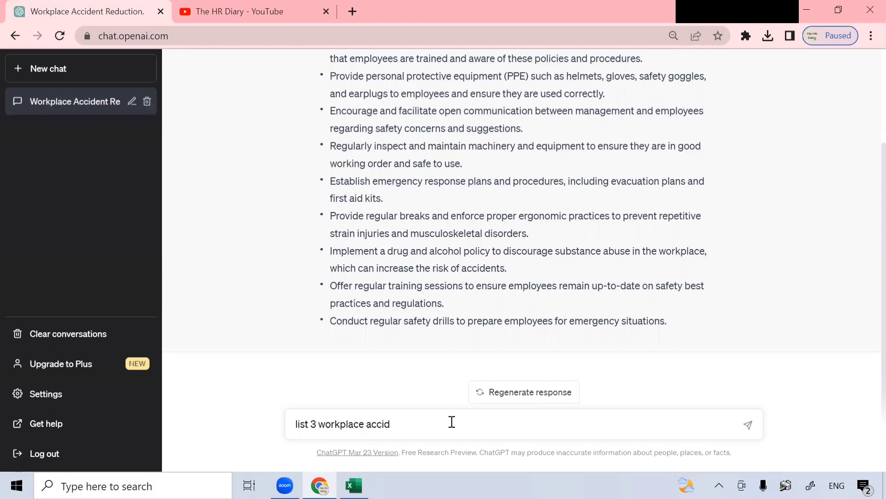
pyautogui.write('ents courses')
pyautogui.press('BackSpace')
pyautogui.write('in Singp')
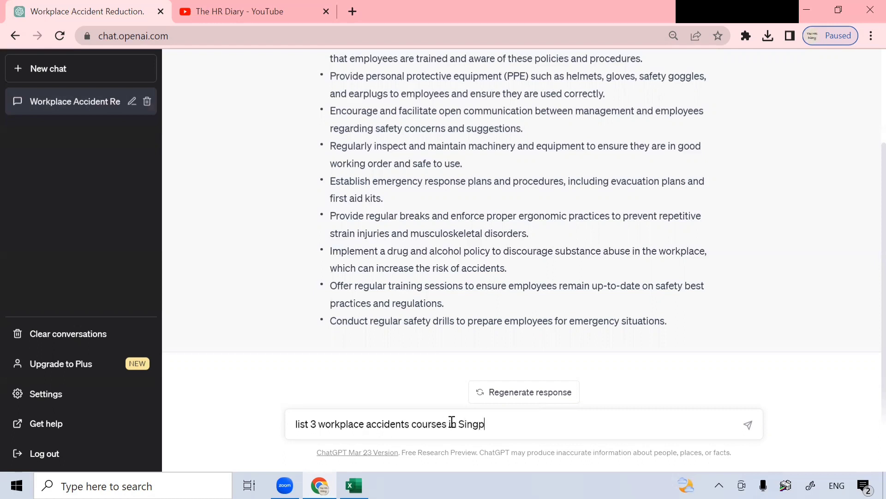
pyautogui.press('BackSpace')
pyautogui.write('apore, US, and Aust')
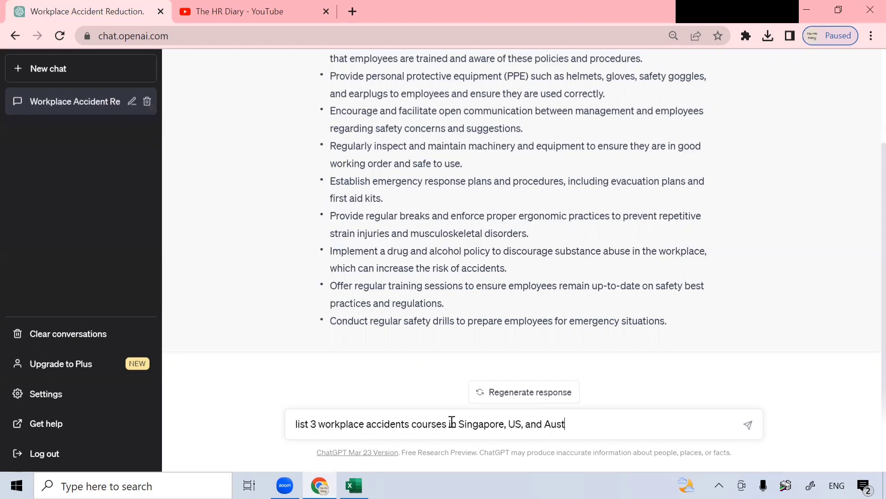
pyautogui.write('ralia. Include the cour')
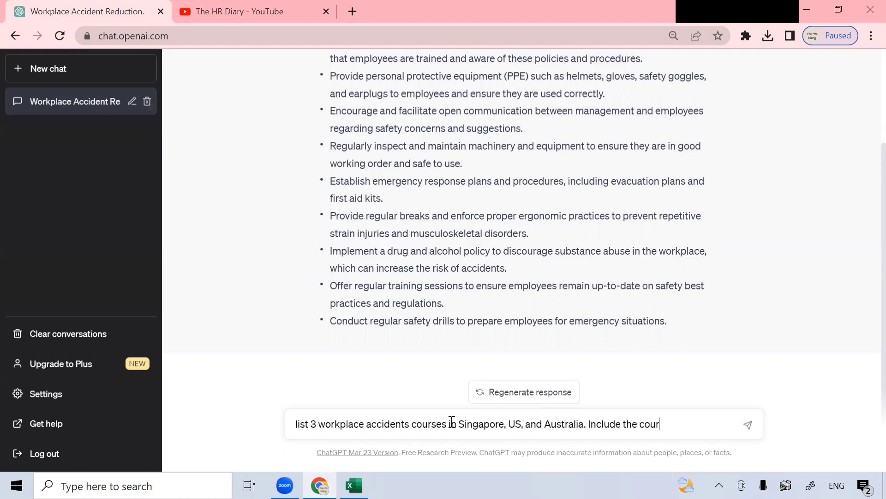
pyautogui.write('se link')
pyautogui.click(748, 424)
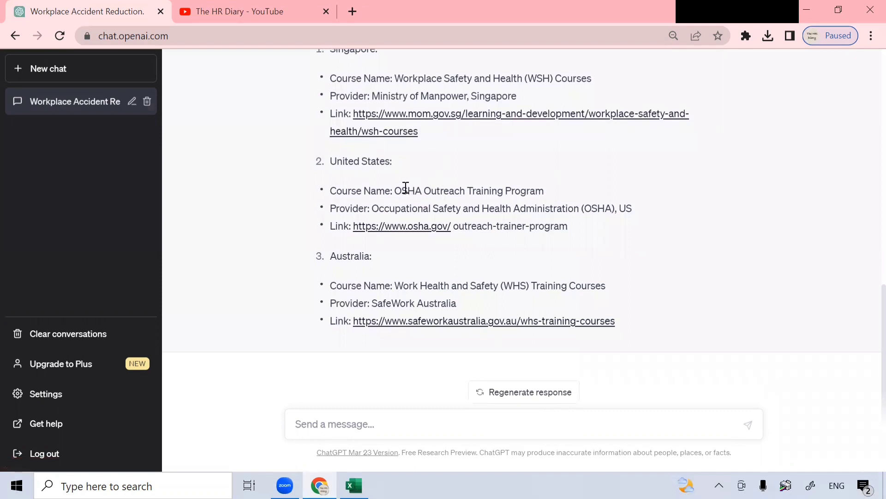
# - Review the United States and Australia course names in the list of workplace safety courses
pyautogui.moveTo(402, 189); pyautogui.dragTo(535, 189)
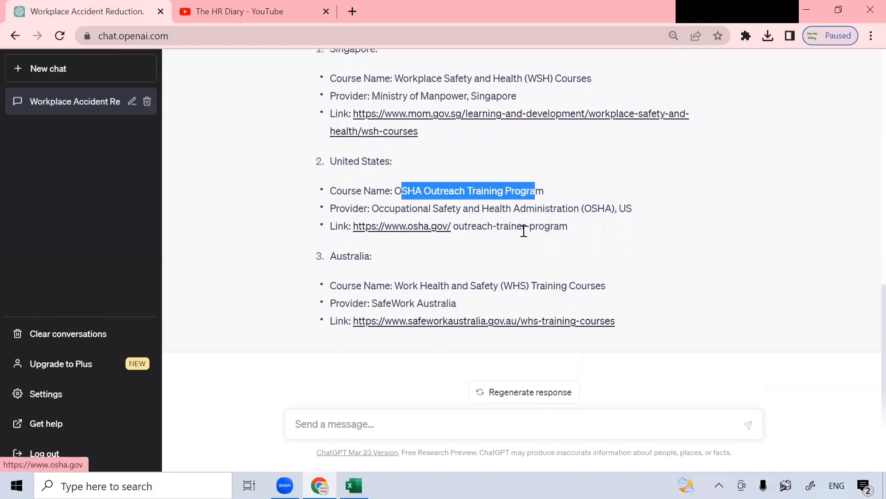
pyautogui.click(609, 248)
pyautogui.moveTo(409, 286); pyautogui.dragTo(633, 287)
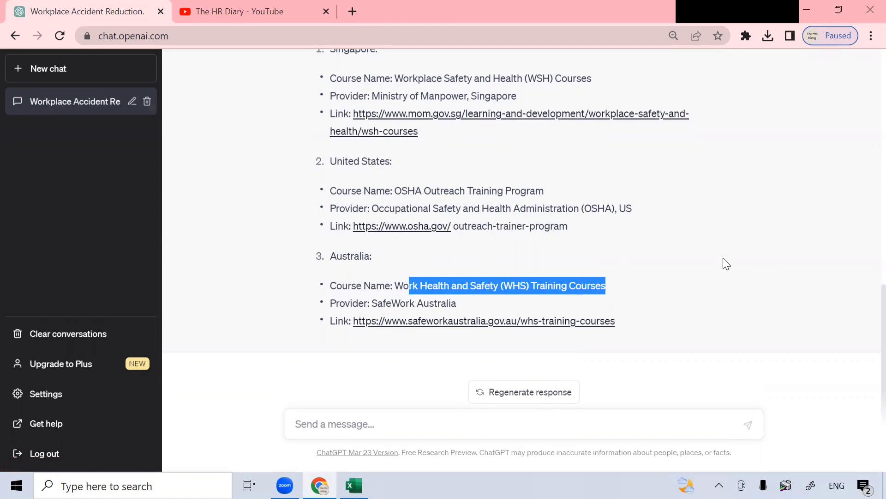
# - Send the prompt "draft a safety incentive plan"
pyautogui.click(523, 427)
pyautogui.write('draft')
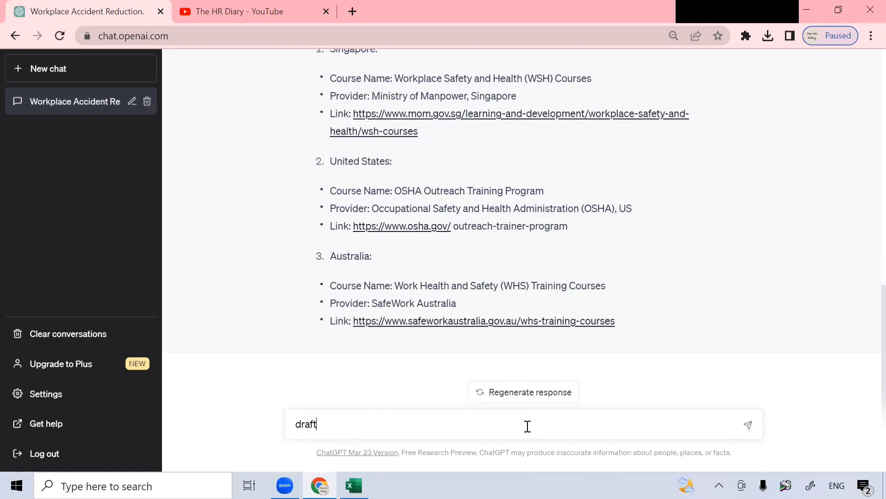
pyautogui.write(' a safety incentive p')
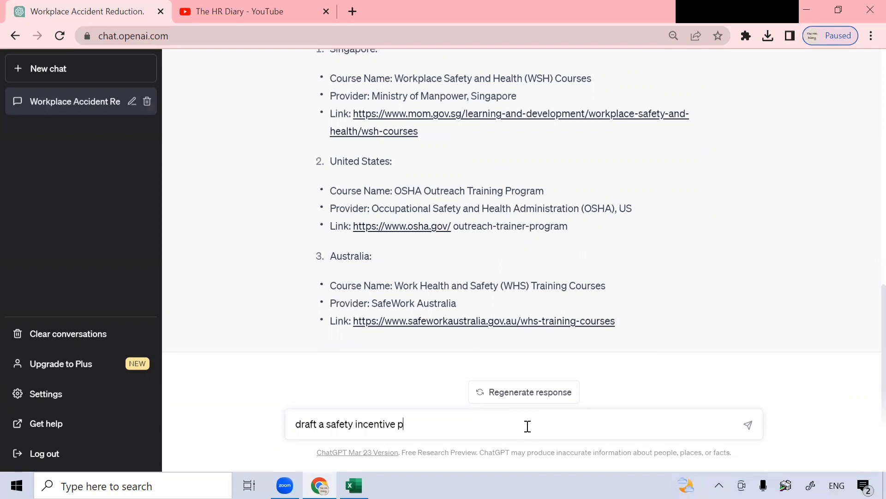
pyautogui.write('lan')
pyautogui.click(748, 425)
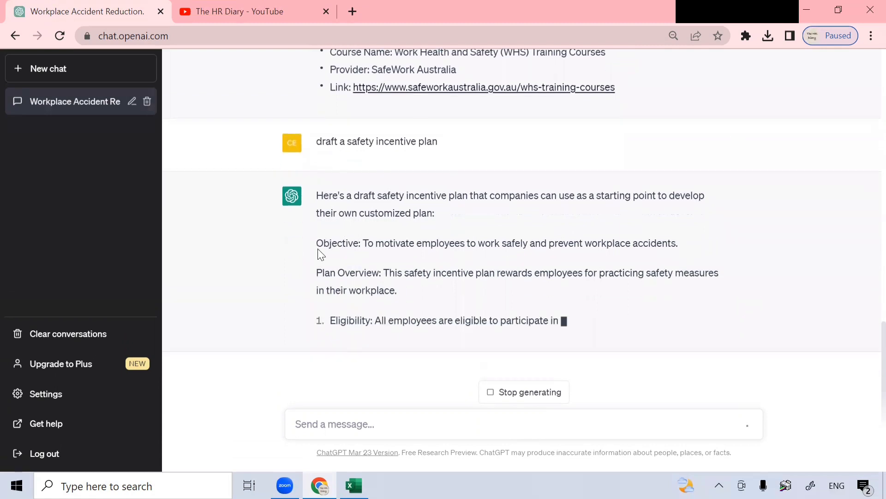
# - Examine the drafted safety incentive plan, from its objective and overview through eligibility, rewards, safety goals and the remaining numbered points
pyautogui.moveTo(317, 238); pyautogui.dragTo(410, 208)
pyautogui.click(360, 202)
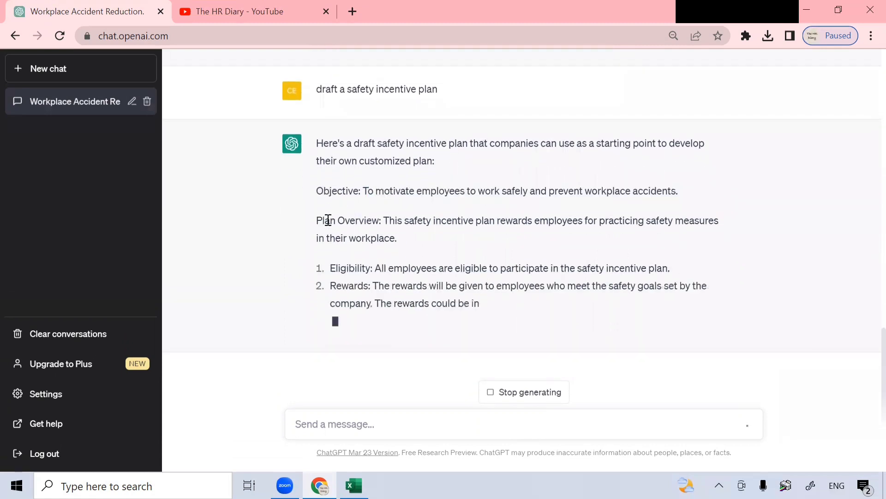
pyautogui.moveTo(324, 220); pyautogui.dragTo(395, 220)
pyautogui.click(363, 233)
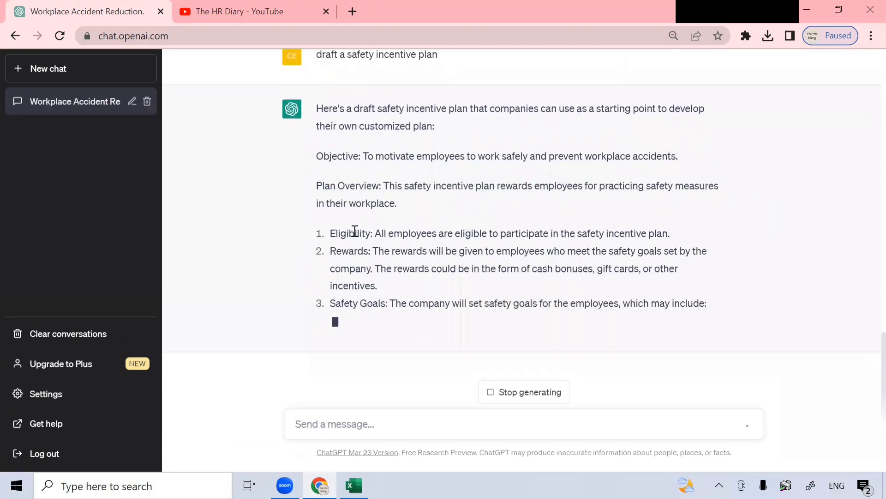
pyautogui.moveTo(344, 225); pyautogui.dragTo(367, 222)
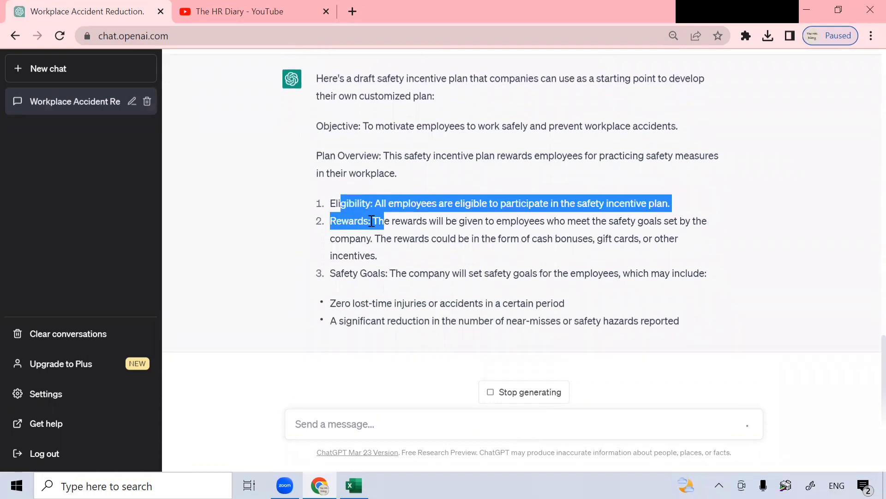
pyautogui.click(345, 220)
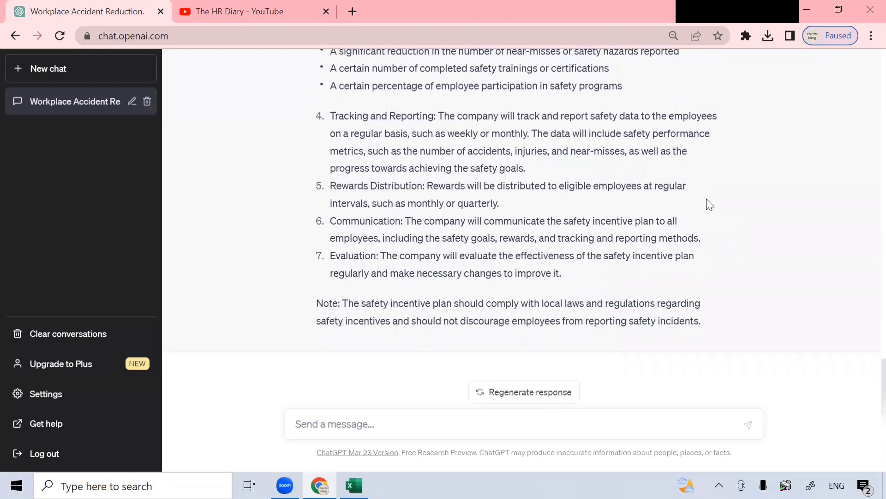
pyautogui.scroll(6, 706, 199)
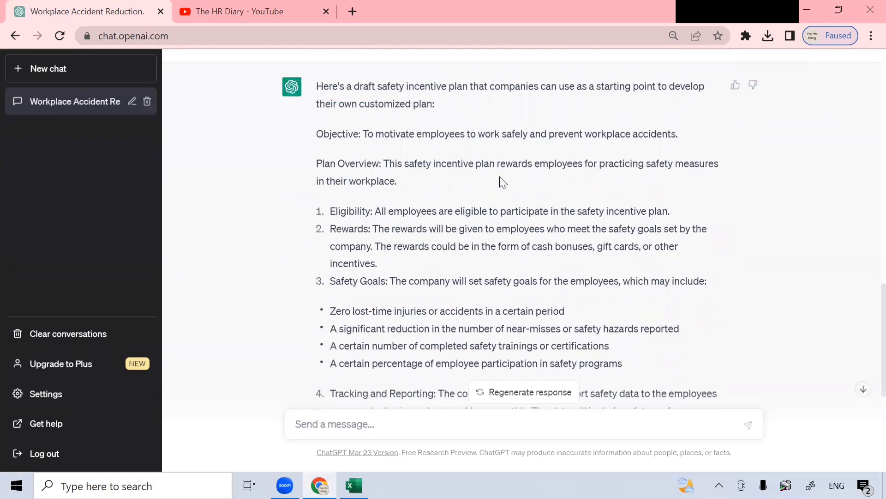
pyautogui.scroll(-7, 505, 176)
pyautogui.scroll(5, 467, 143)
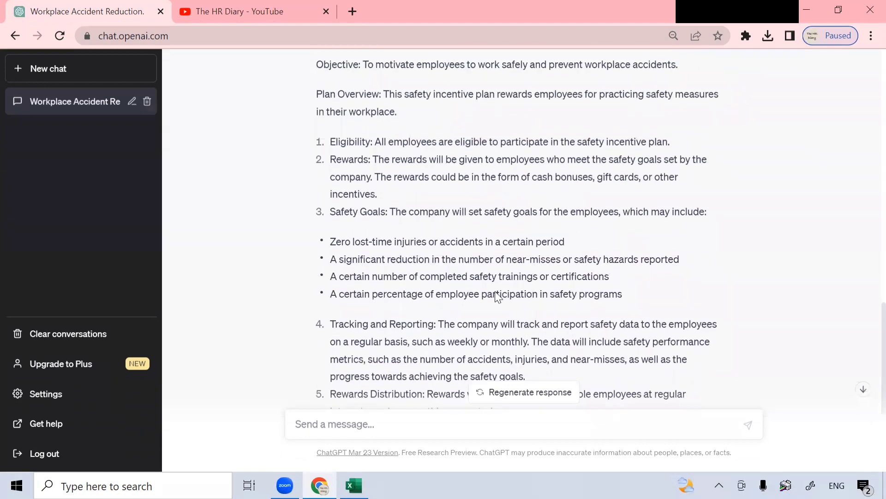
# - Regenerate the safety incentive plan and review the new version's incentives, communication, evaluation and closing note
pyautogui.click(527, 397)
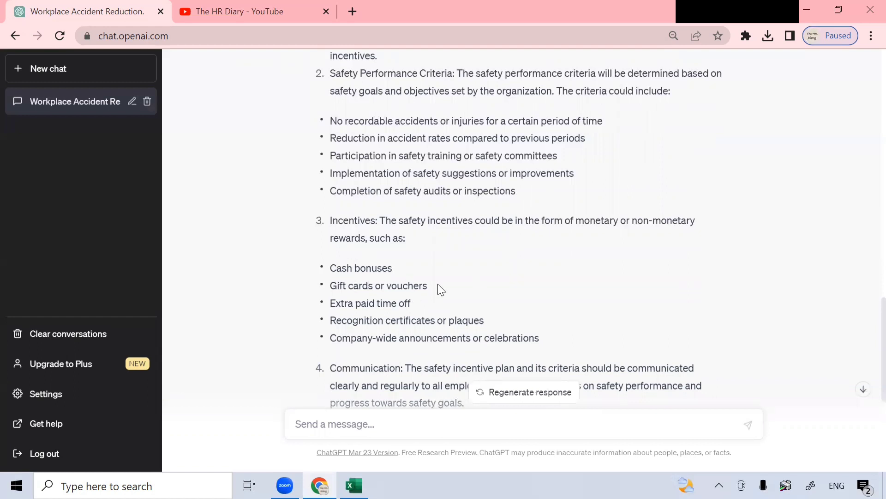
pyautogui.scroll(-1, 439, 290)
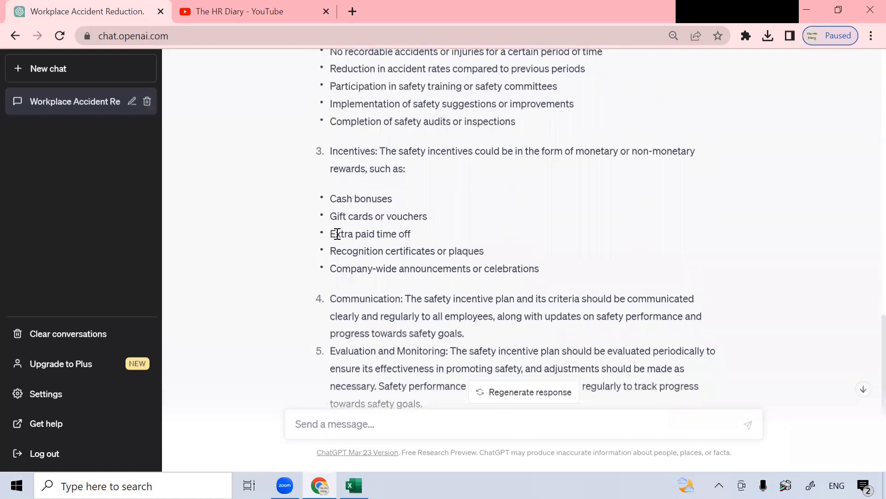
pyautogui.moveTo(342, 250); pyautogui.dragTo(452, 258)
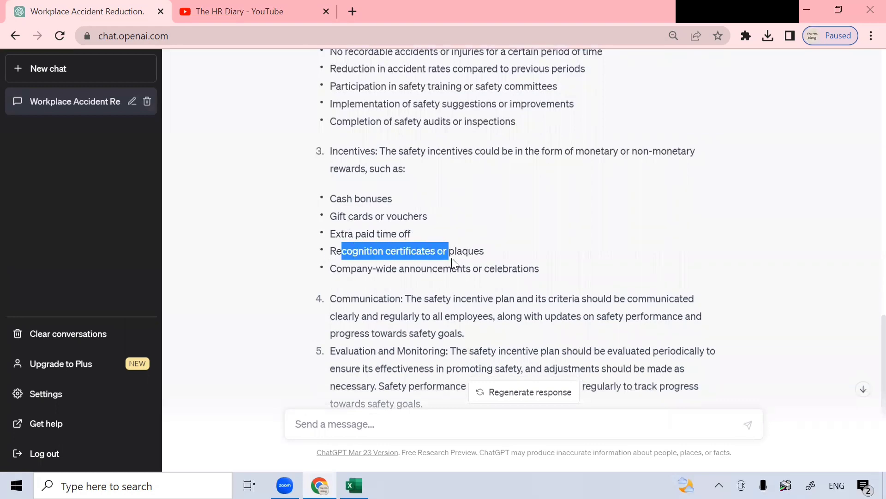
pyautogui.moveTo(351, 268); pyautogui.dragTo(532, 266)
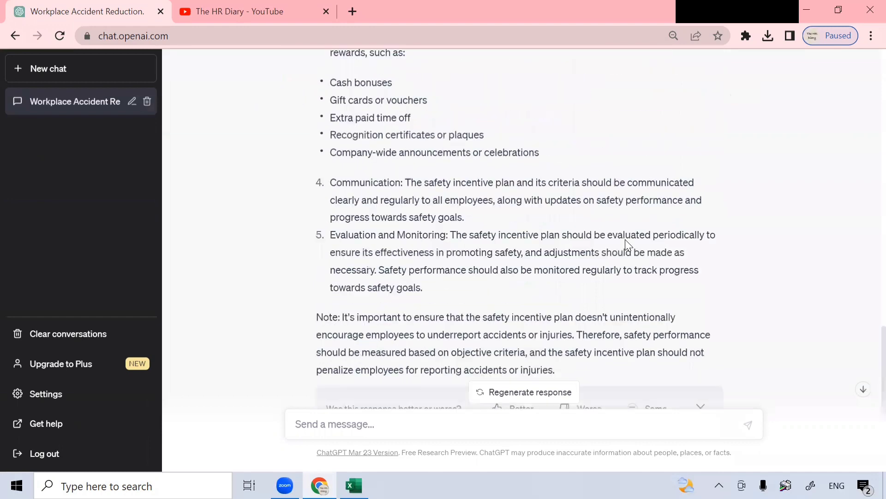
pyautogui.scroll(-2, 625, 239)
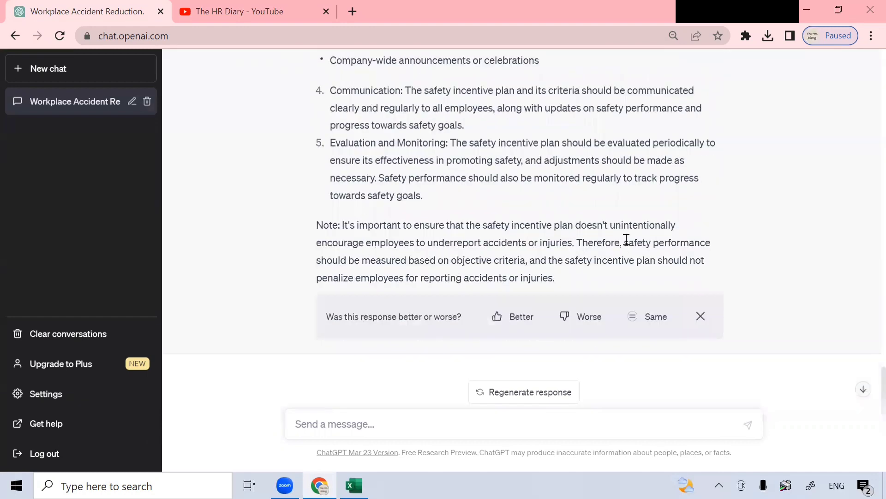
pyautogui.scroll(3, 626, 240)
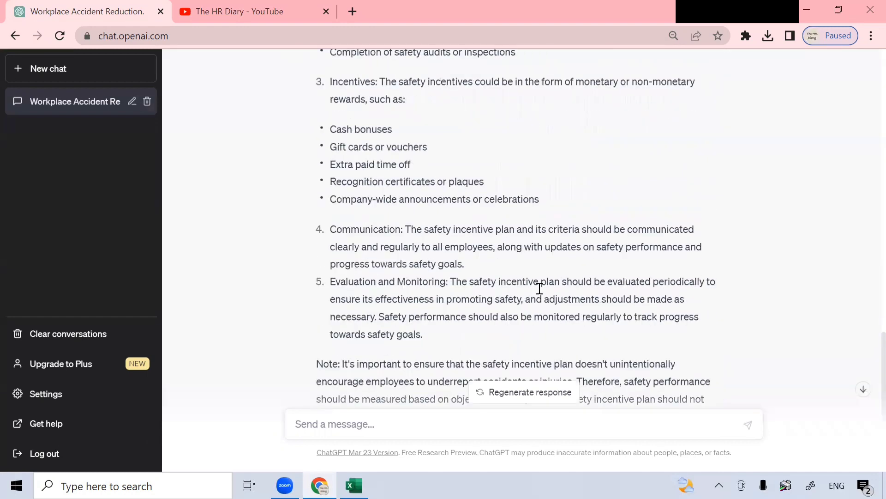
# - Switch to the Excel workbook and review the Correlation Matrix, Predictive Analytics and Prescriptive Analytics items on the Welcome sheet
pyautogui.moveTo(353, 480)
pyautogui.click(310, 385)
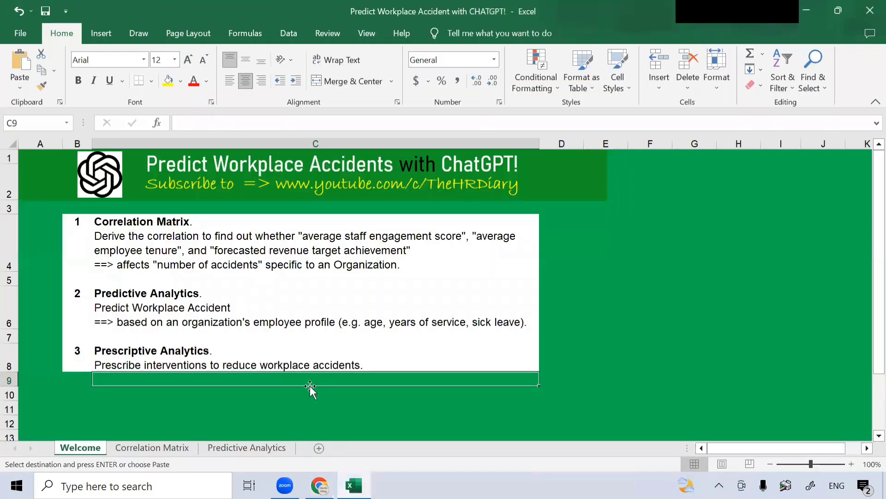
pyautogui.click(127, 225)
pyautogui.click(128, 302)
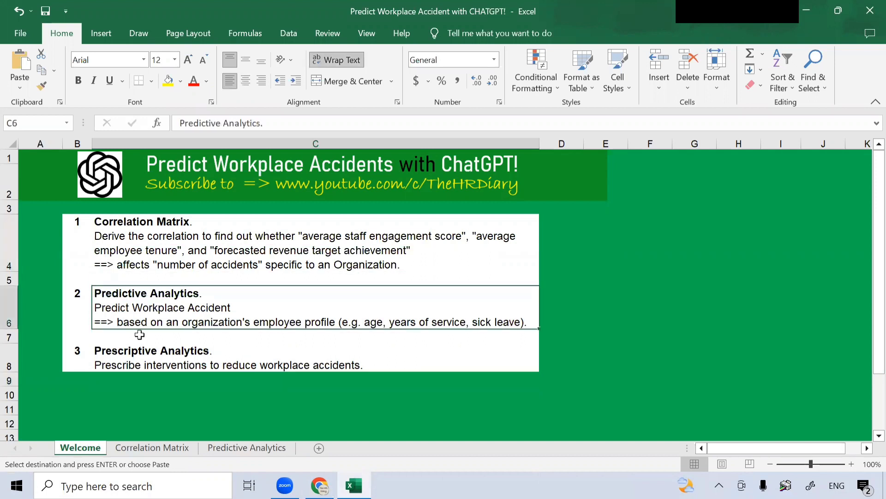
pyautogui.click(134, 362)
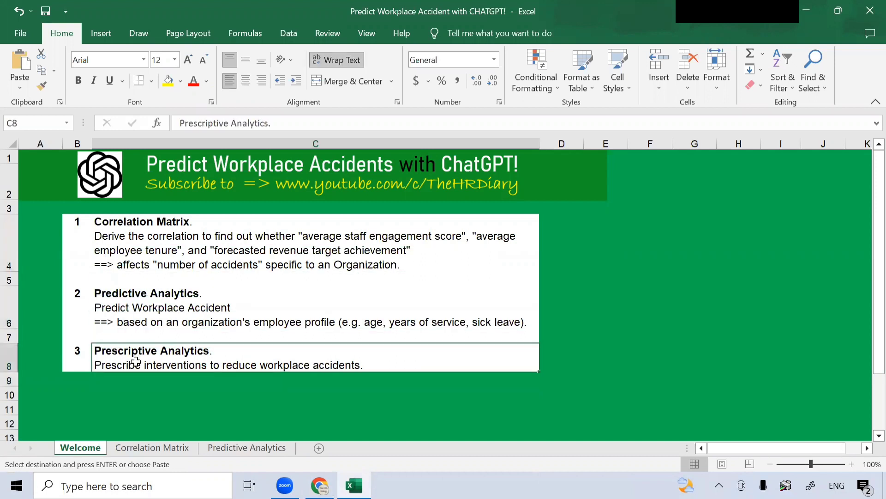